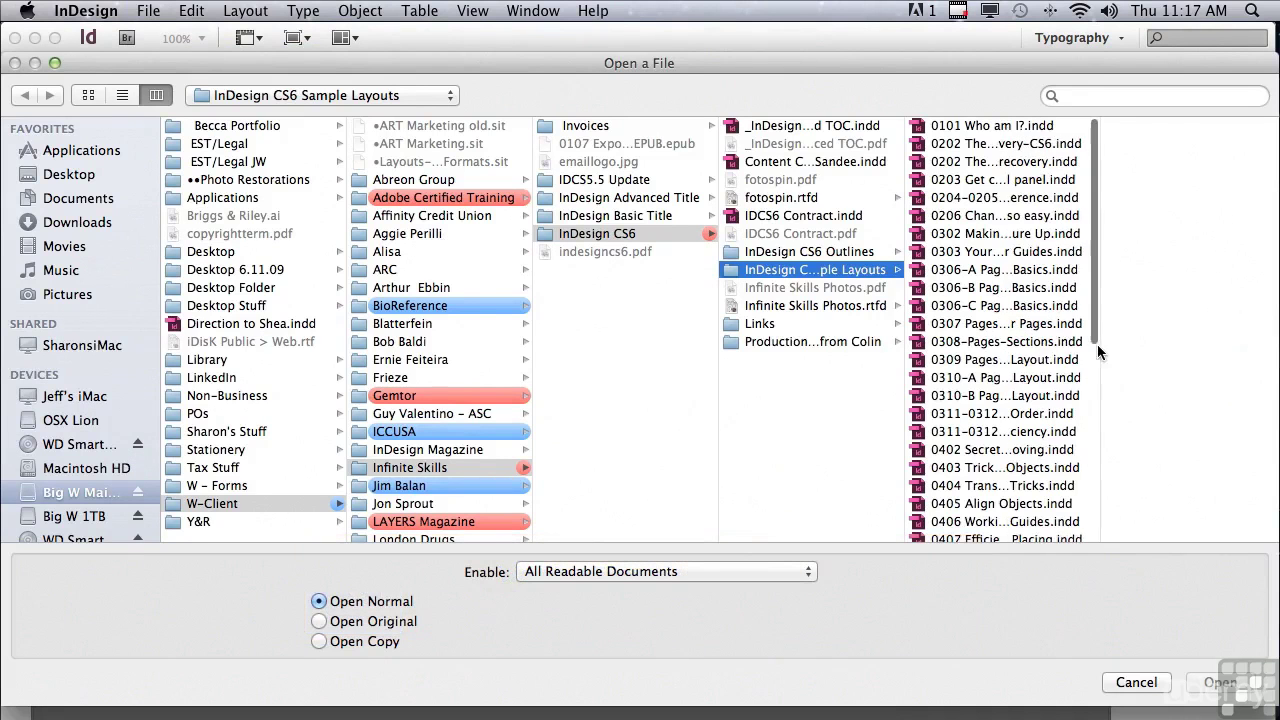
- Open the document 0410 Impossible Objects.indd from the InDesign CS6 Sample Layouts folder
{"action": "left_click_drag", "start_coordinate": [1097, 341], "coordinate": [1085, 436]}
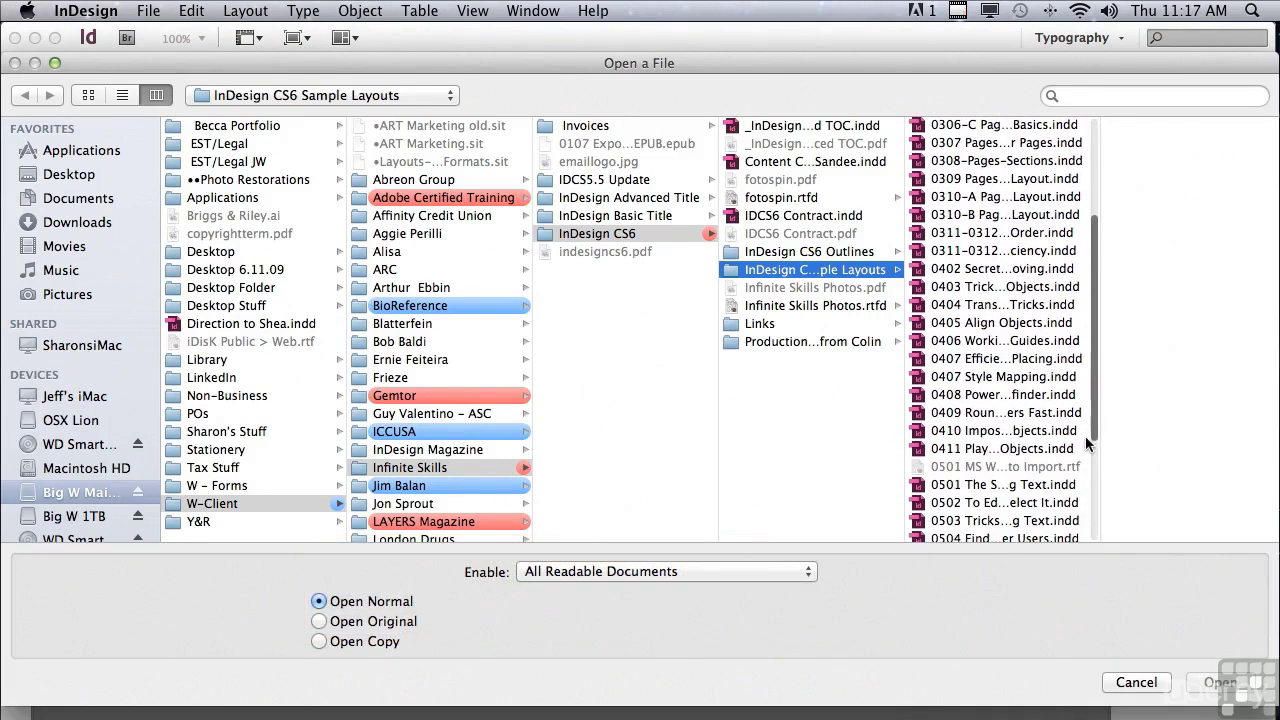
{"action": "left_click", "coordinate": [1012, 432]}
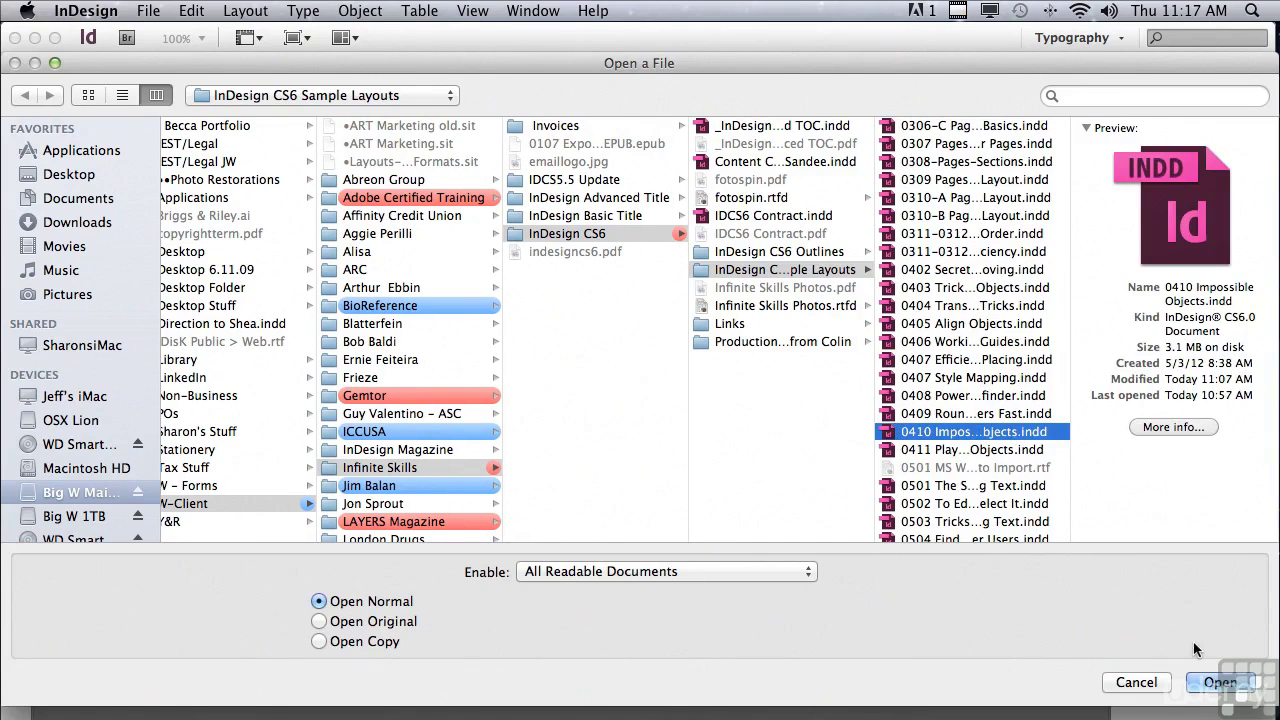
{"action": "left_click", "coordinate": [1212, 683]}
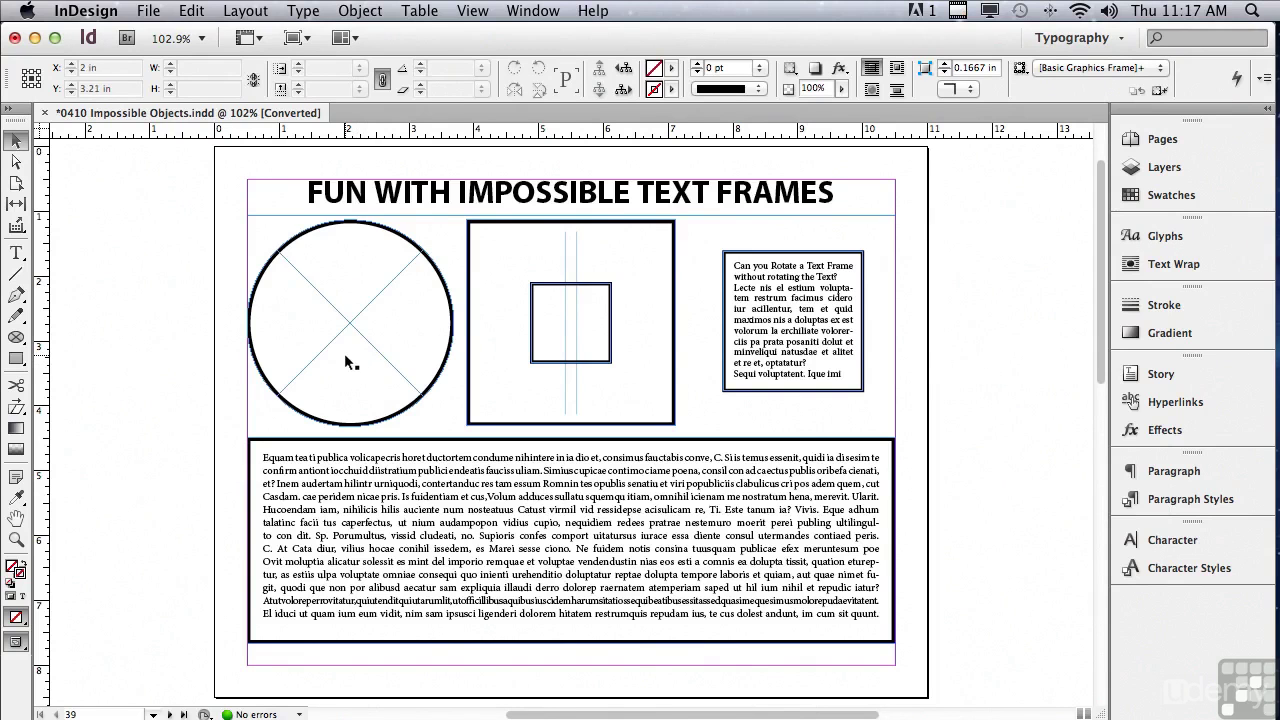
- Turn the empty circle into a text frame and fill it with placeholder text
{"action": "left_click", "coordinate": [17, 253]}
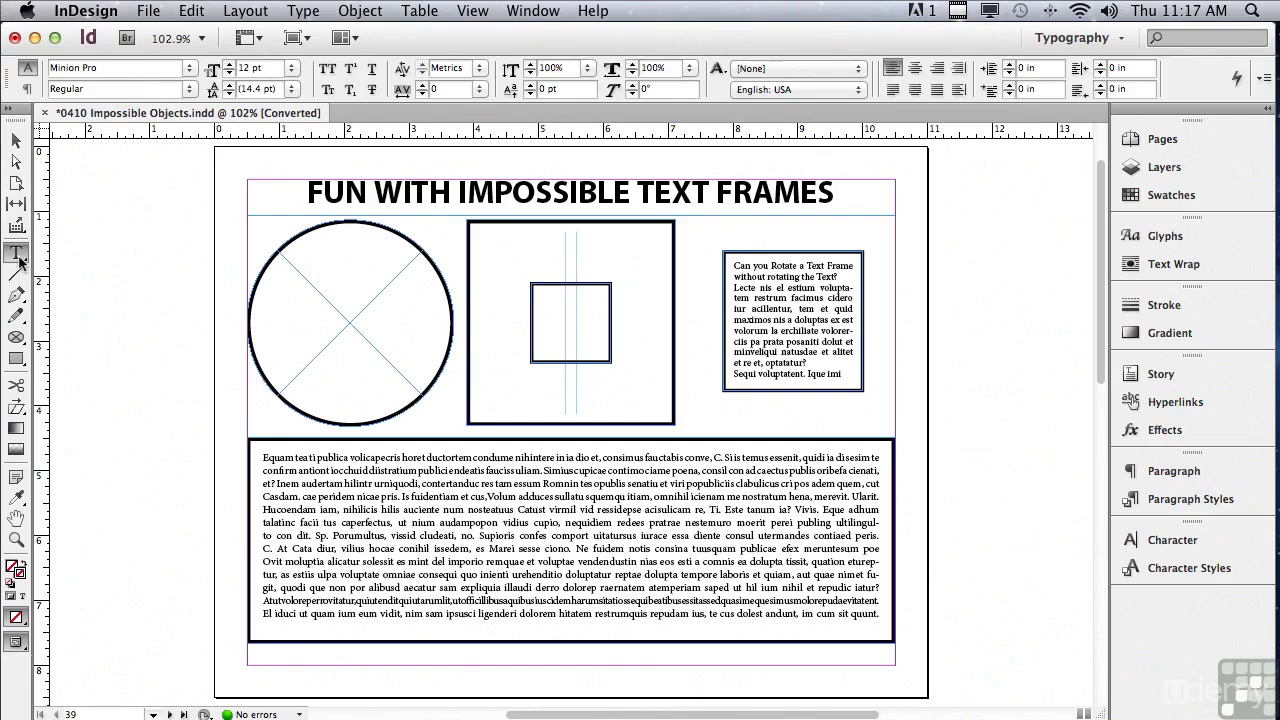
{"action": "left_click", "coordinate": [297, 251]}
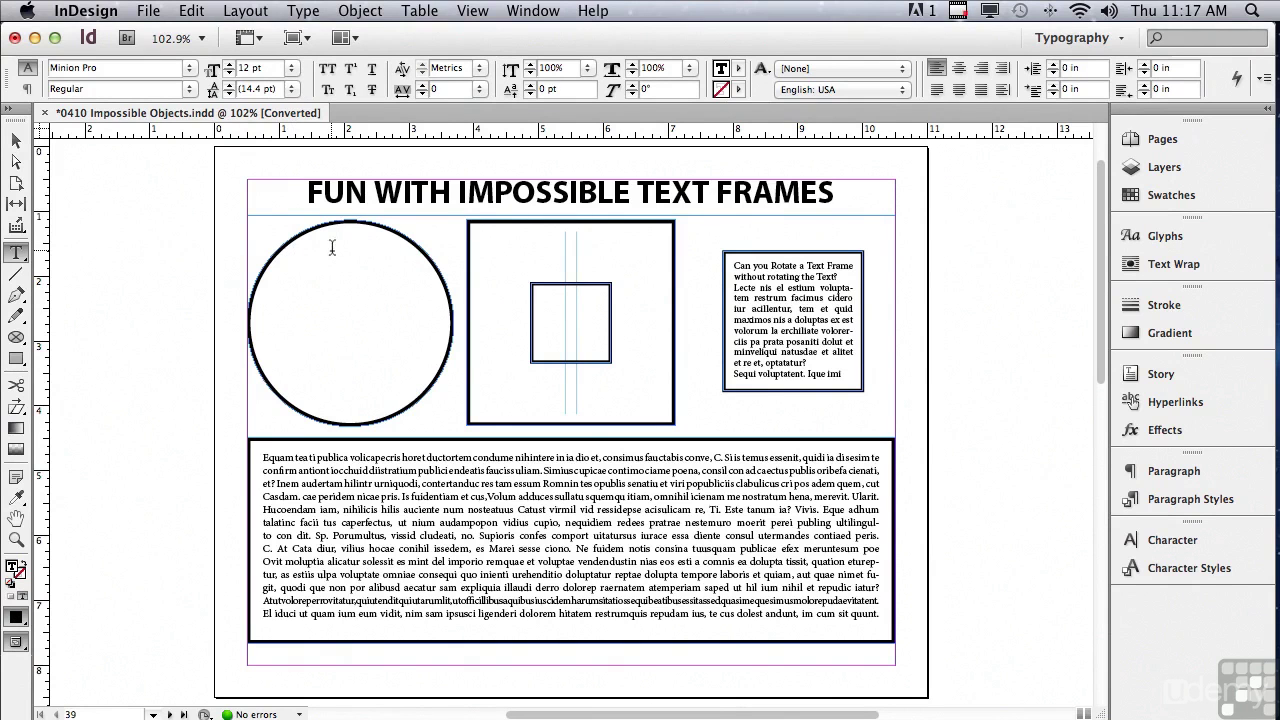
{"action": "left_click", "coordinate": [304, 12]}
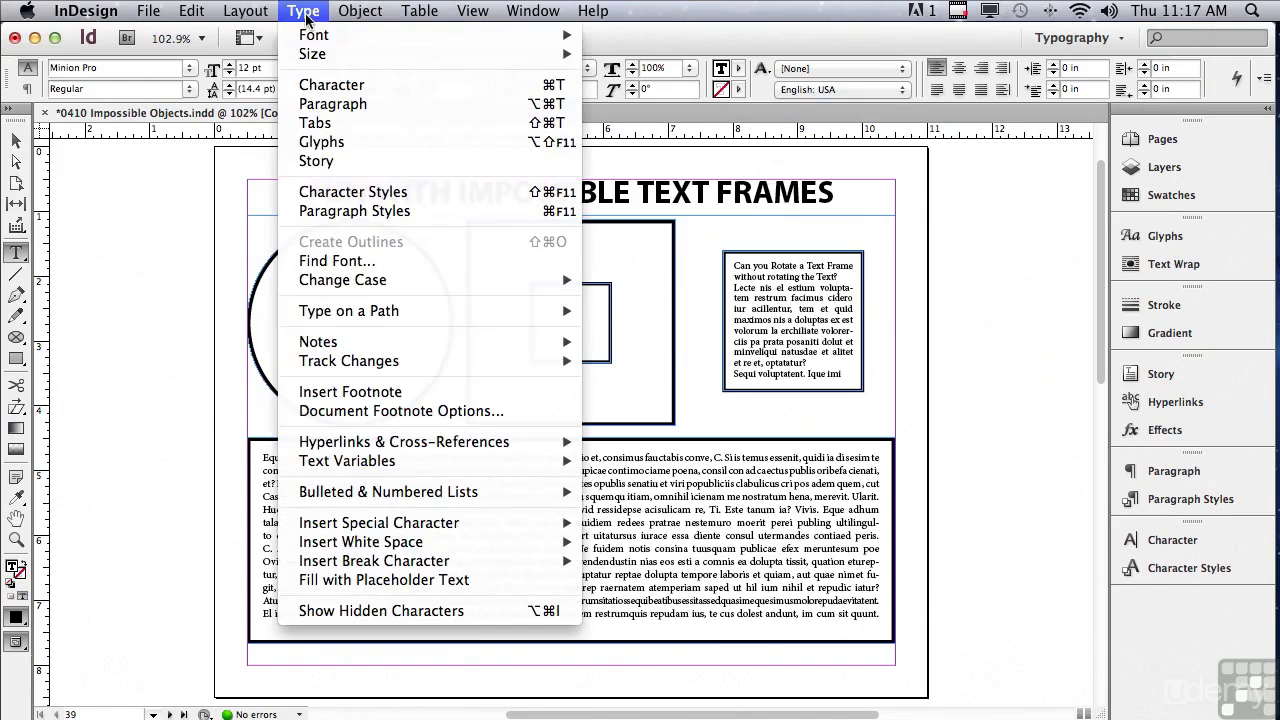
{"action": "left_click", "coordinate": [313, 578]}
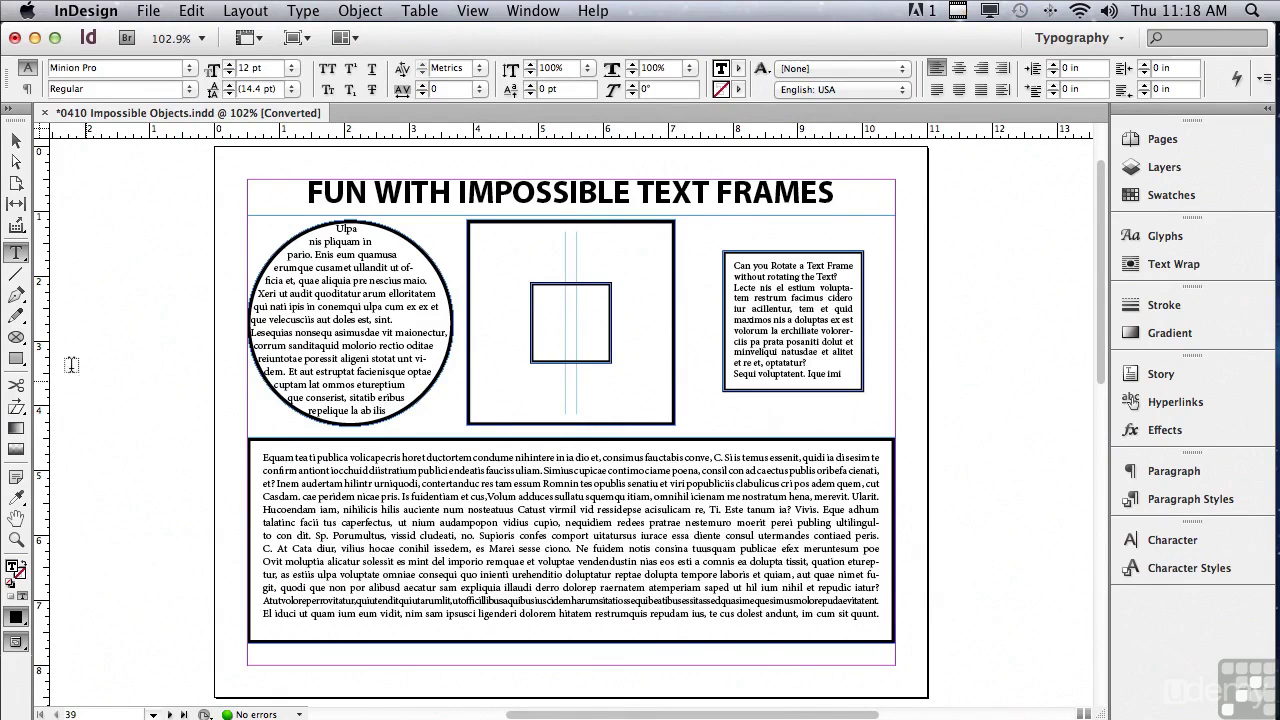
- Select the large square frame together with the small square inside it and make them a compound path
{"action": "left_click", "coordinate": [14, 142]}
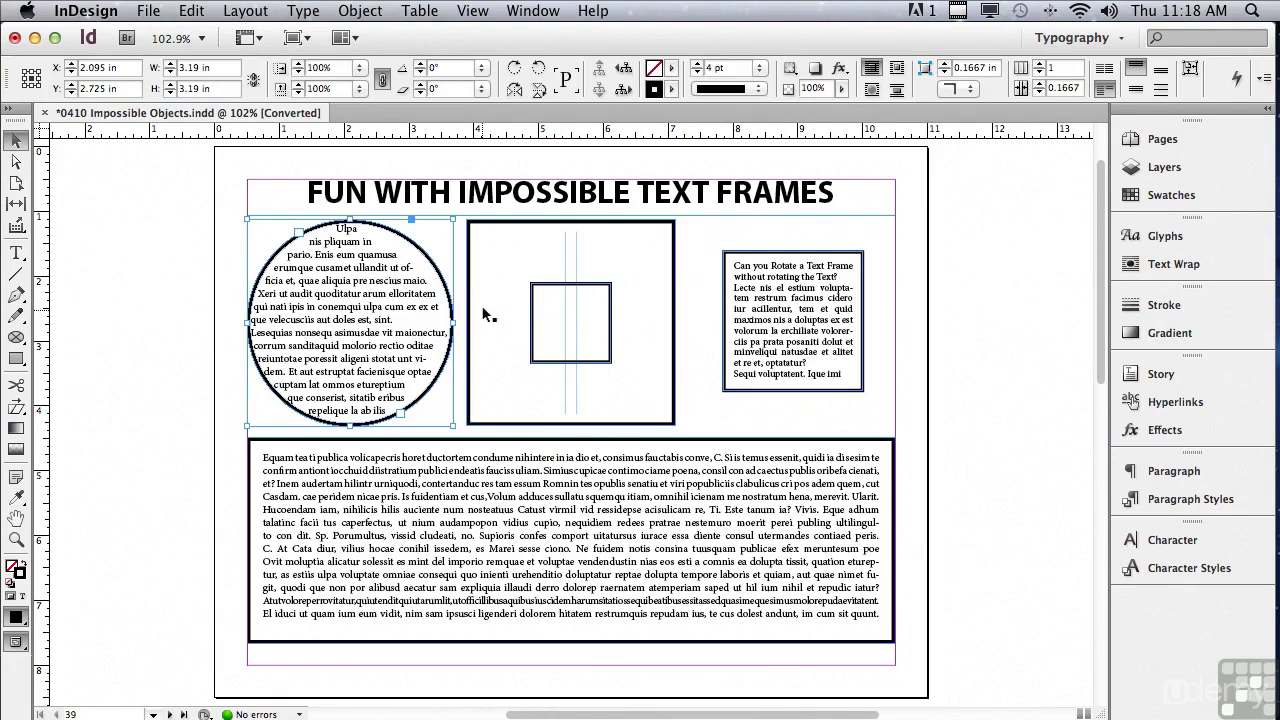
{"action": "left_click_drag", "start_coordinate": [686, 301], "coordinate": [585, 356]}
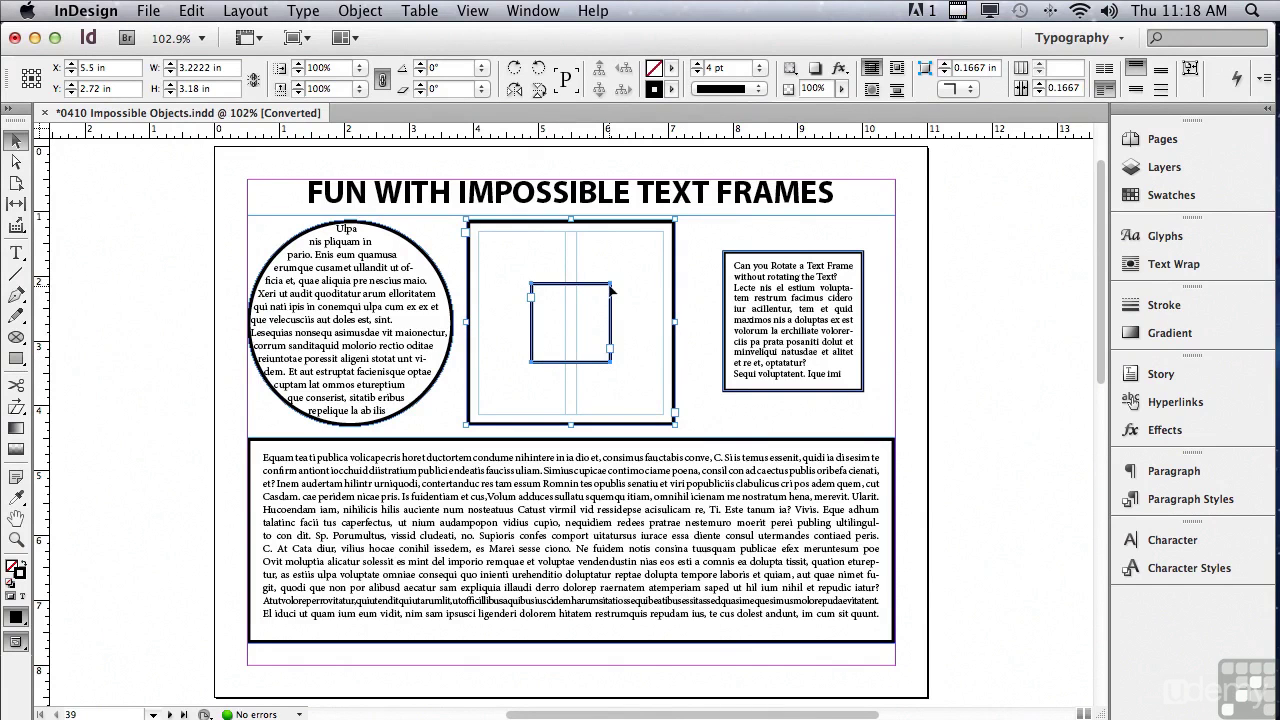
{"action": "left_click", "coordinate": [366, 8]}
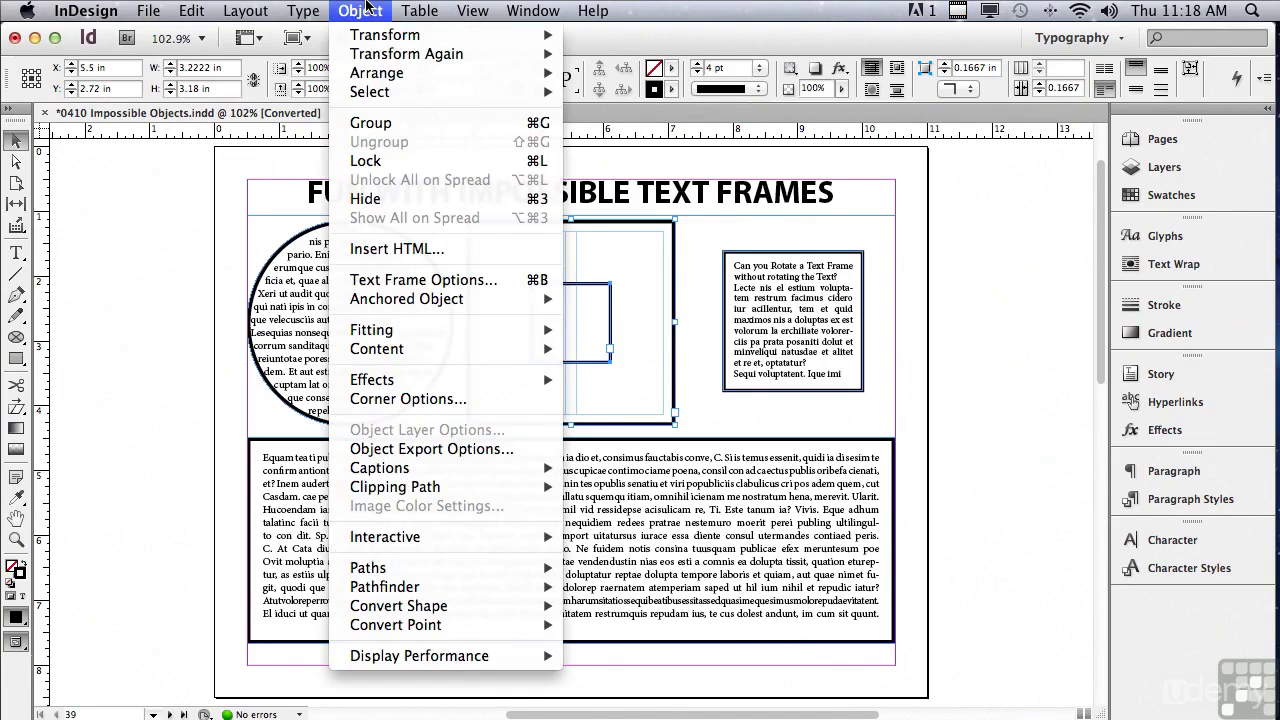
{"action": "mouse_move", "coordinate": [375, 568]}
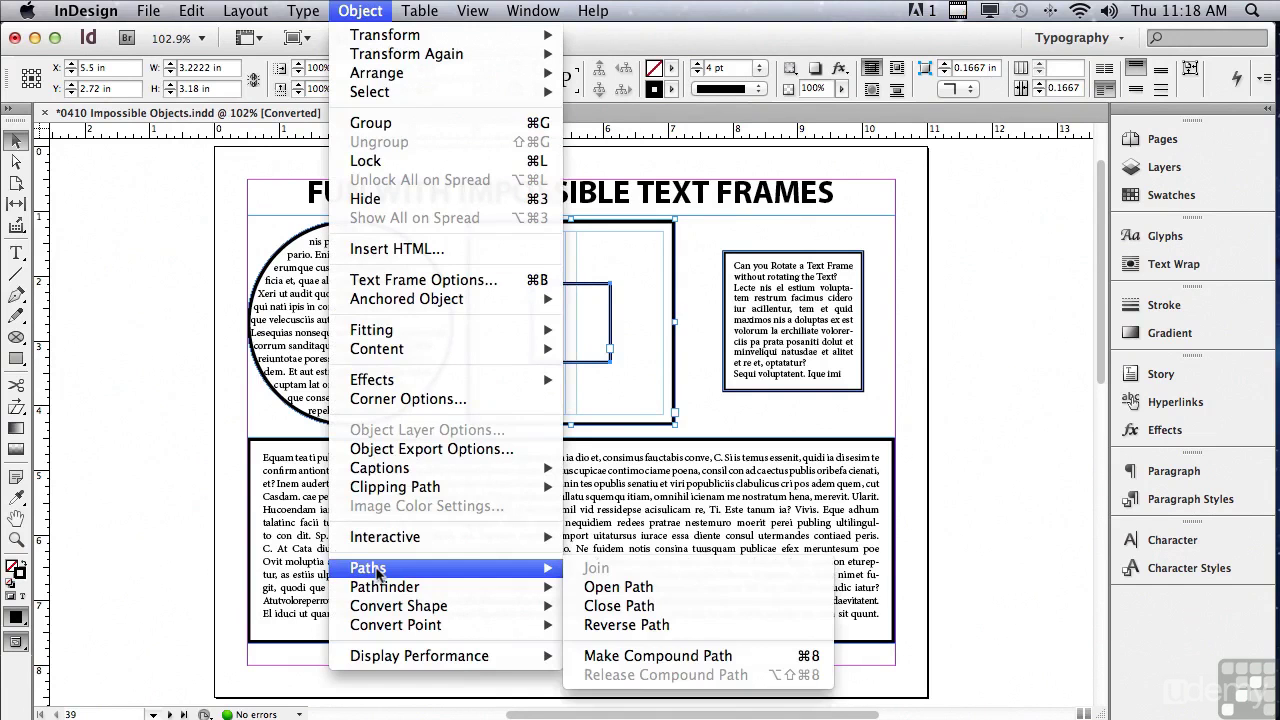
{"action": "left_click", "coordinate": [643, 655]}
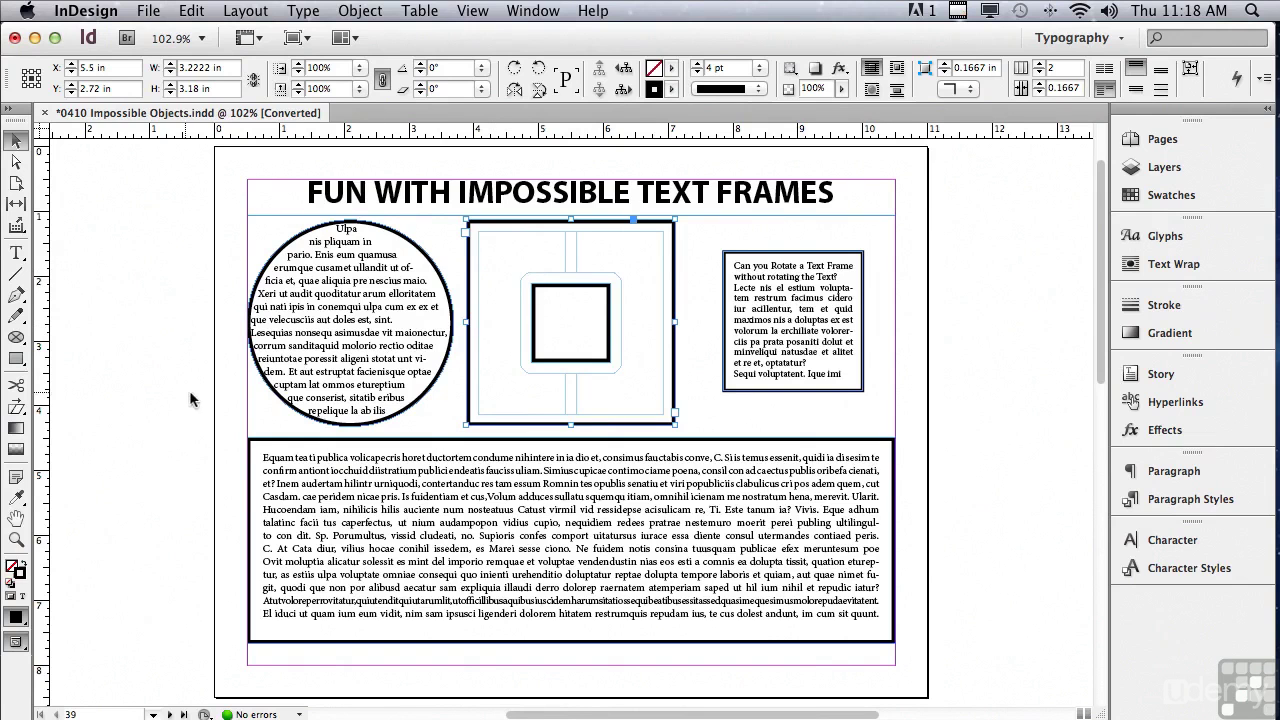
- Fill the two-column compound square frame with placeholder text that flows around its inner hole
{"action": "double_click", "coordinate": [491, 242]}
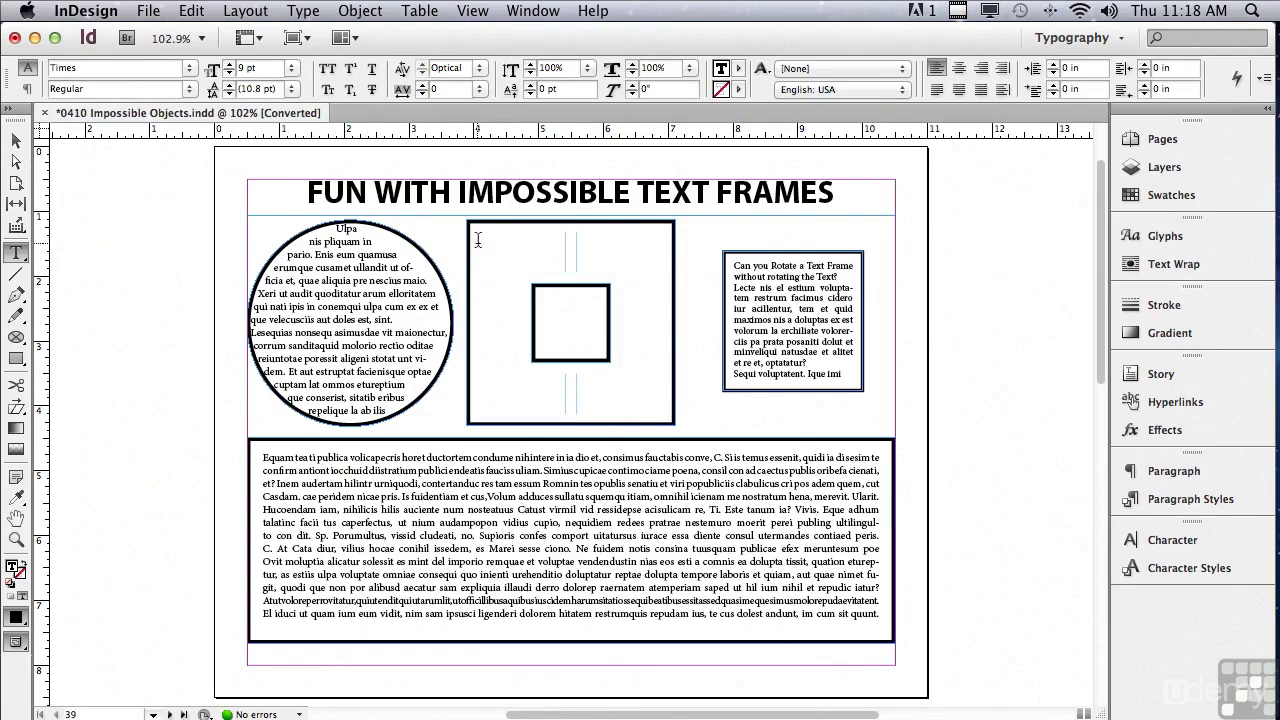
{"action": "left_click", "coordinate": [300, 11]}
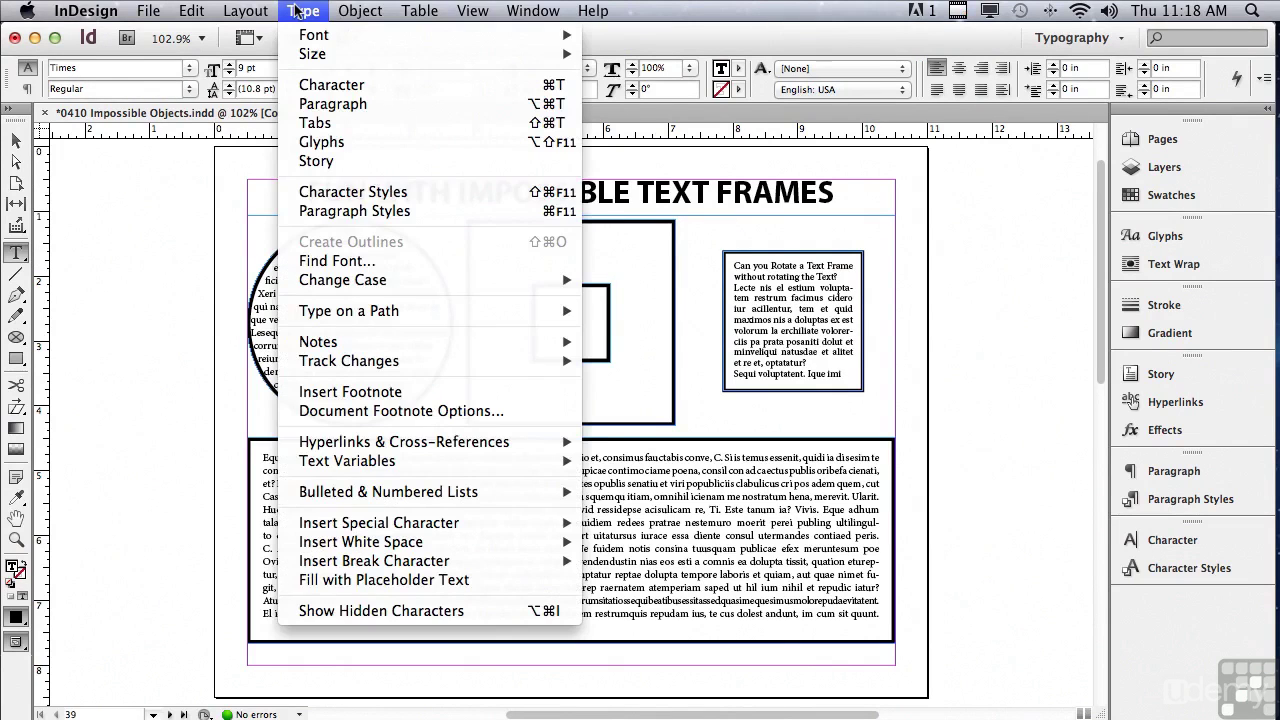
{"action": "left_click", "coordinate": [352, 580]}
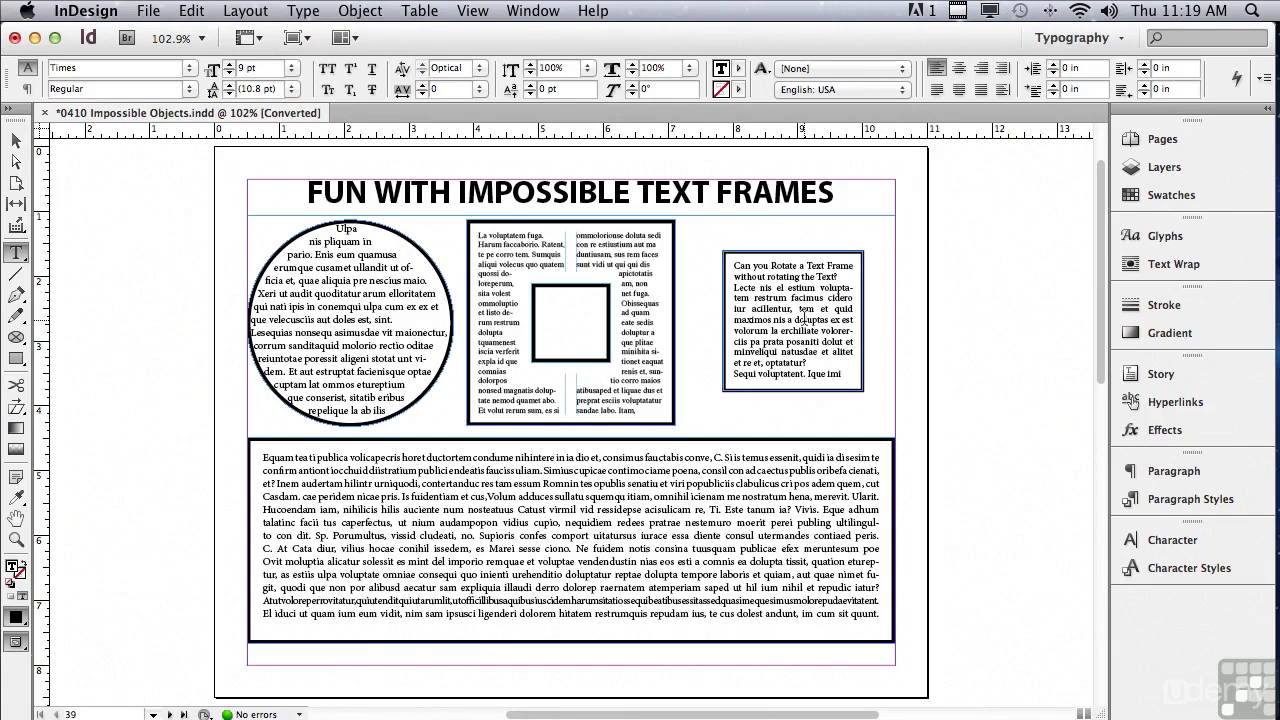
- Select all four anchor points of the small square text frame and rotate only its outline by 45°, keeping the text horizontal
{"action": "left_click", "coordinate": [17, 163]}
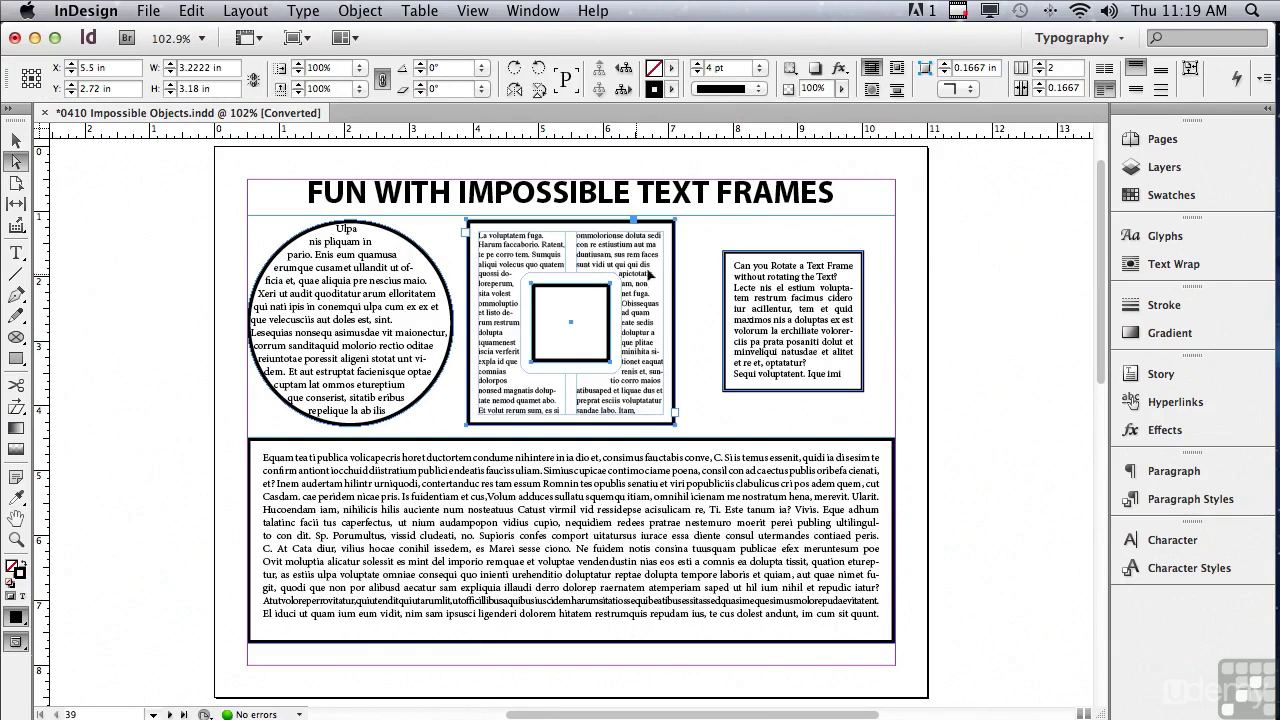
{"action": "left_click", "coordinate": [727, 258]}
{"action": "left_click_drag", "start_coordinate": [727, 257], "coordinate": [725, 256]}
{"action": "left_click", "coordinate": [726, 257]}
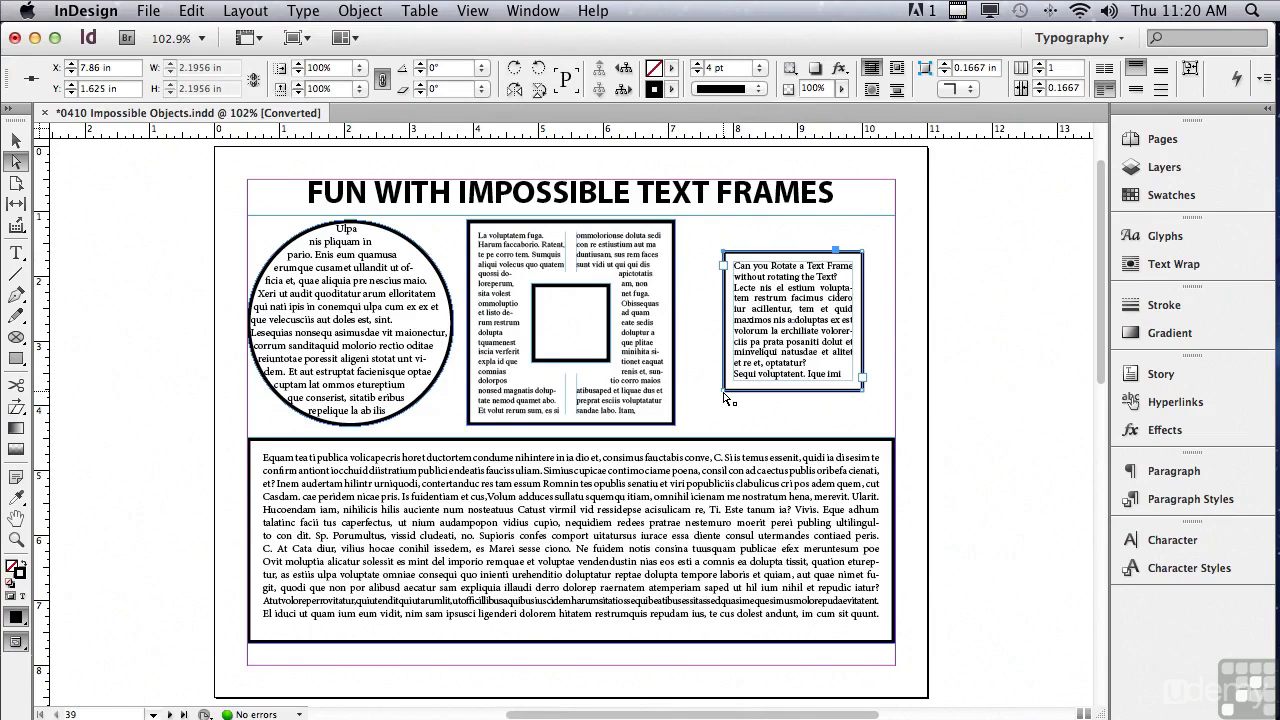
{"action": "key", "text": "shift"}
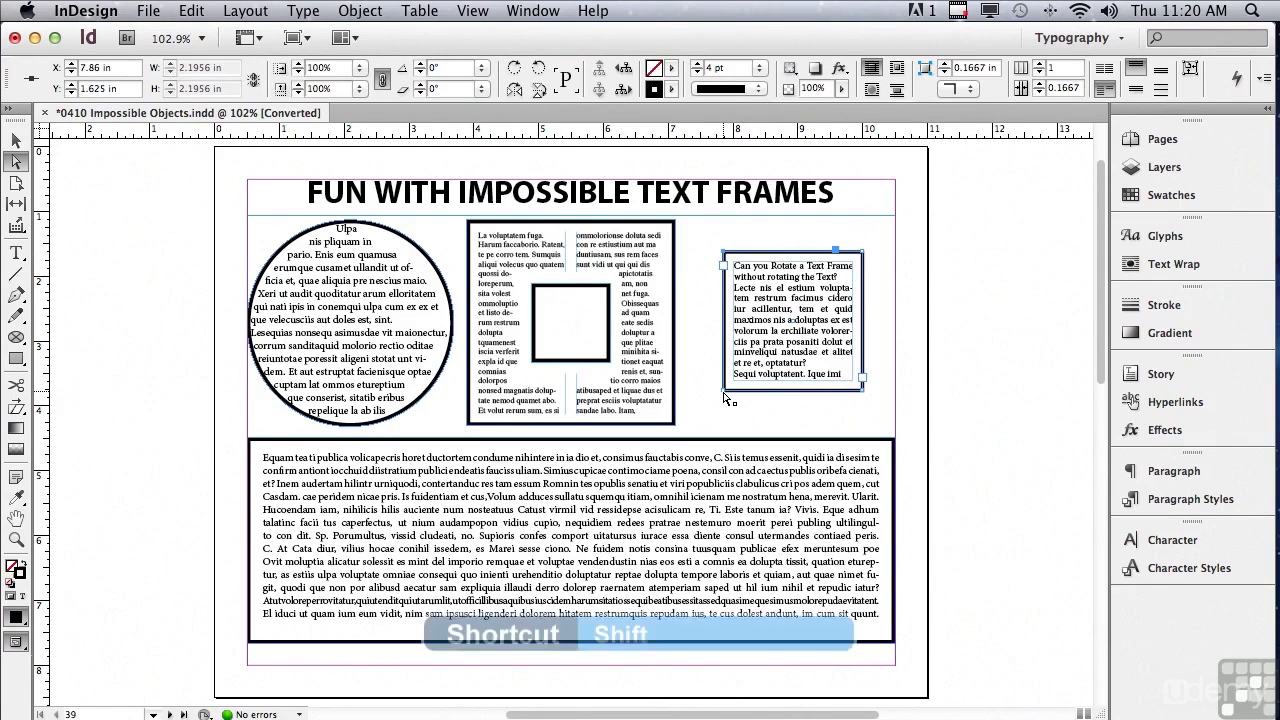
{"action": "left_click", "coordinate": [725, 396], "text": "shift"}
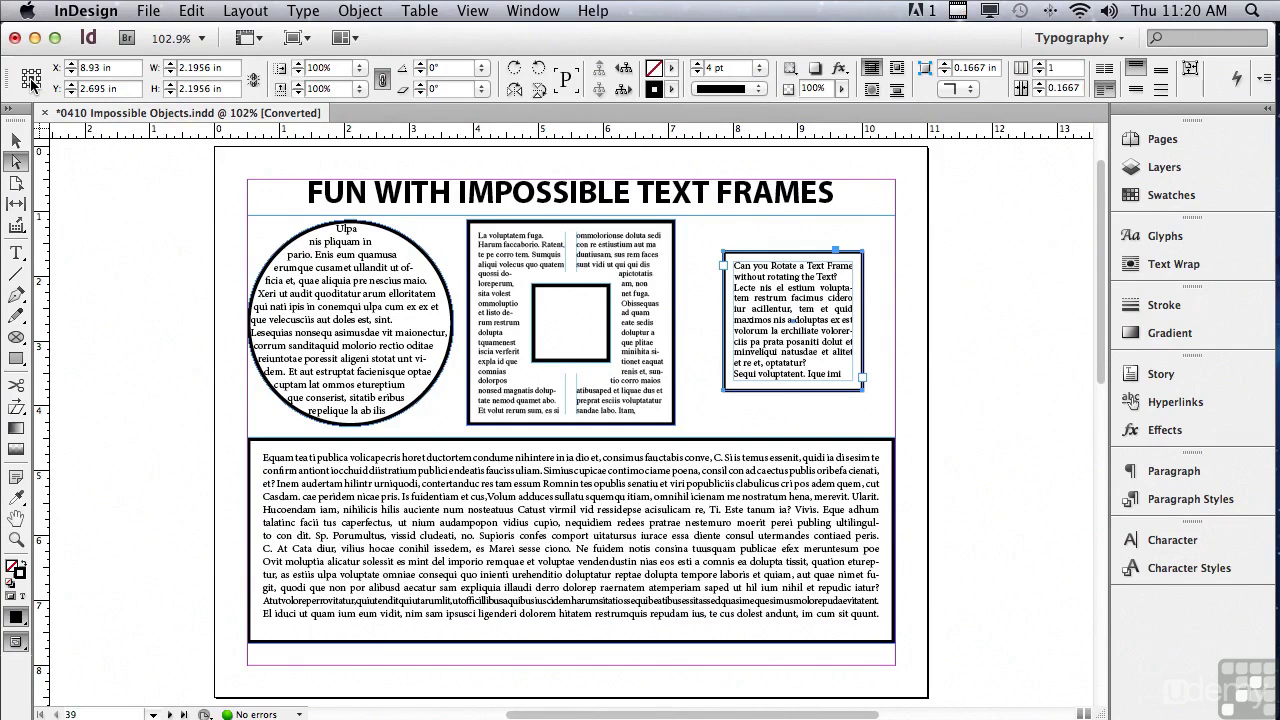
{"action": "left_click", "coordinate": [440, 67]}
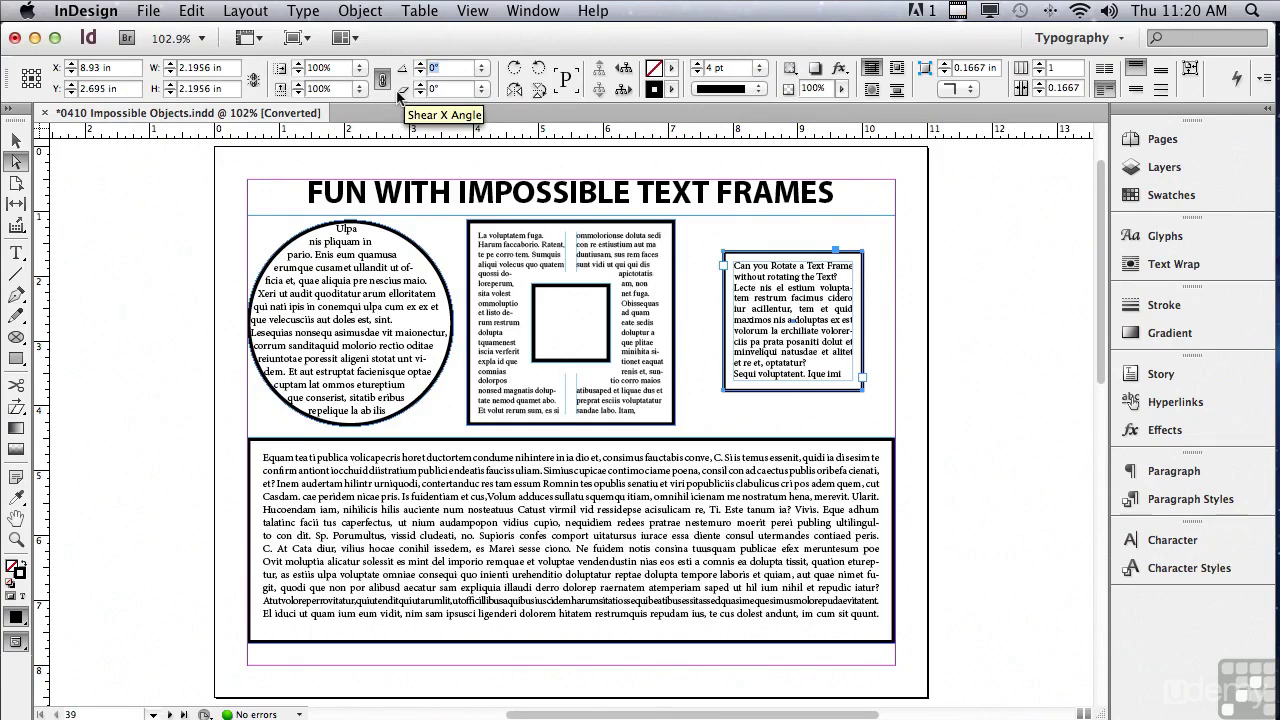
{"action": "type", "text": "45"}
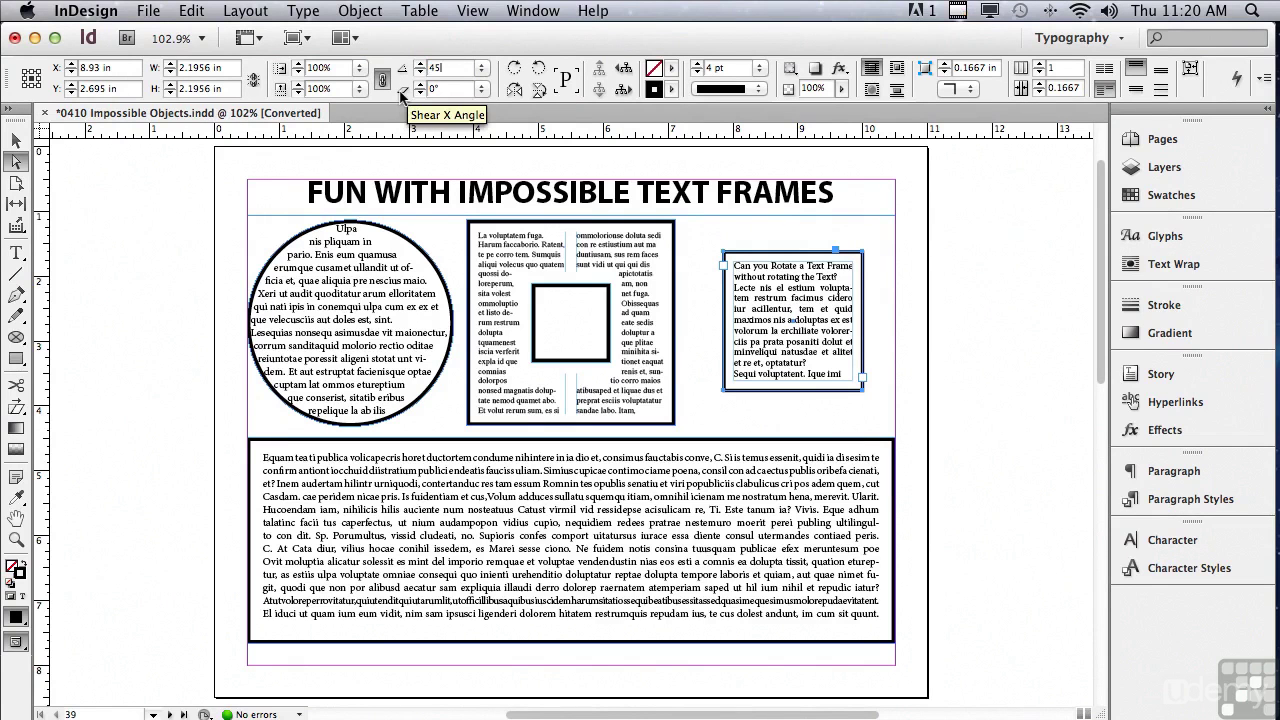
{"action": "key", "text": "Return"}
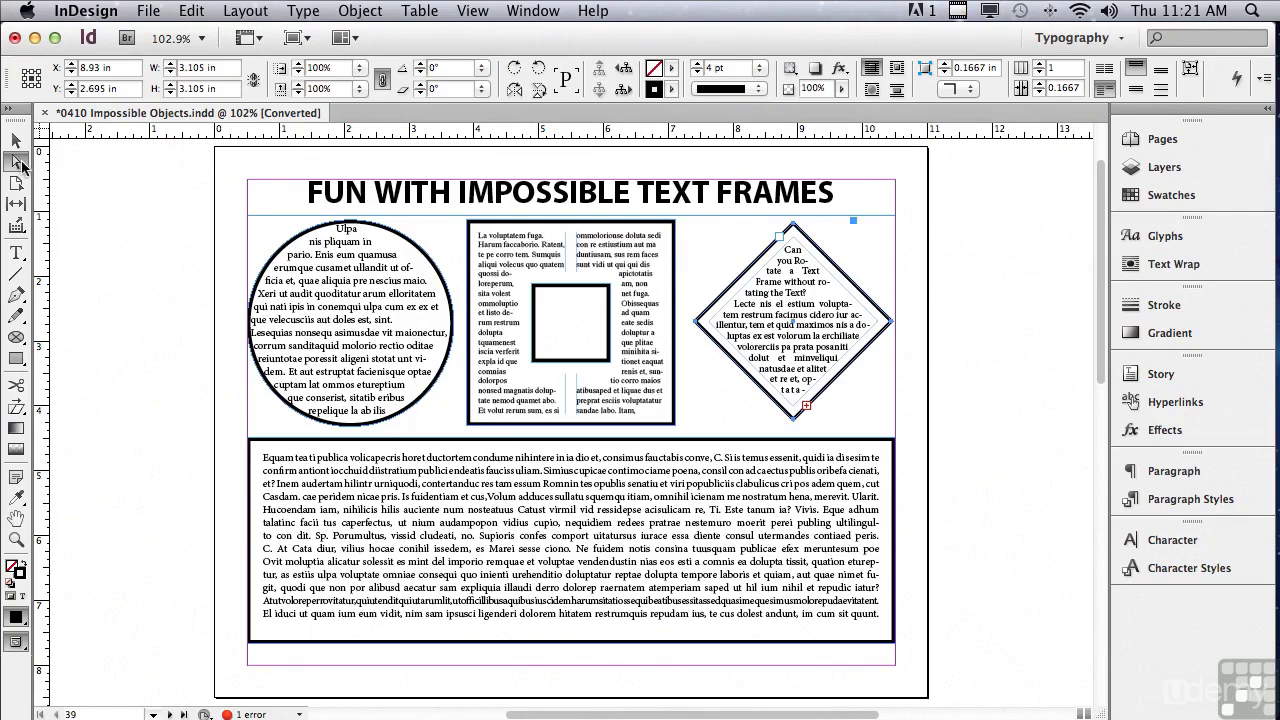
- Remove the right edge of the wide text frame's outline below the three shapes, leaving the path open
{"action": "left_click", "coordinate": [896, 546]}
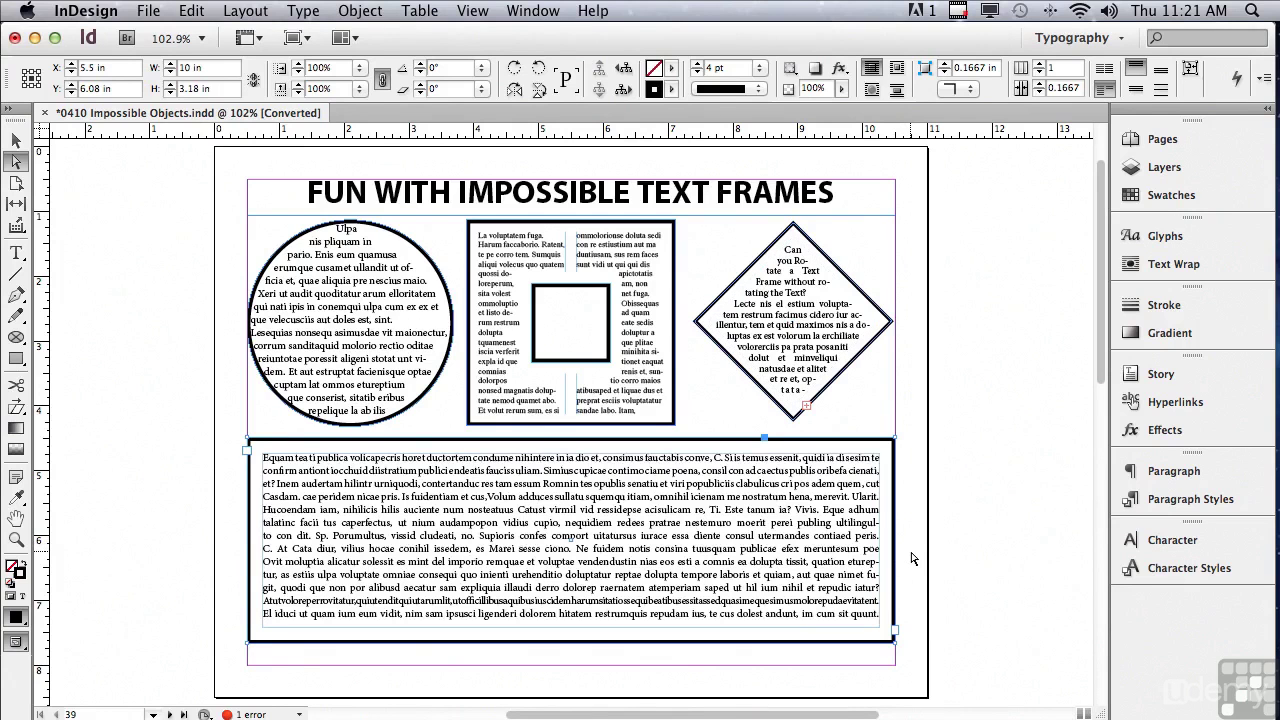
{"action": "key", "text": "ctrl+z"}
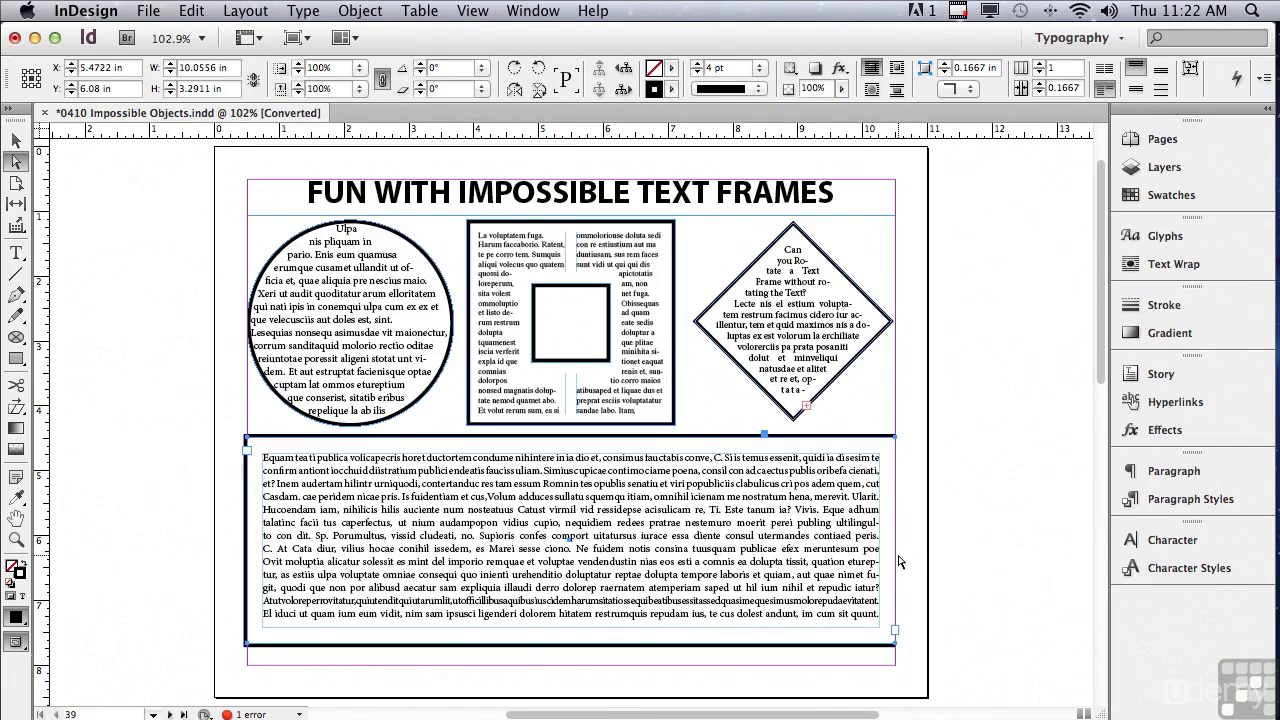
- On the graphic frames page, delete the left edge segment of the mother-and-baby photo's frame
{"action": "left_click_drag", "start_coordinate": [1101, 325], "coordinate": [1102, 602]}
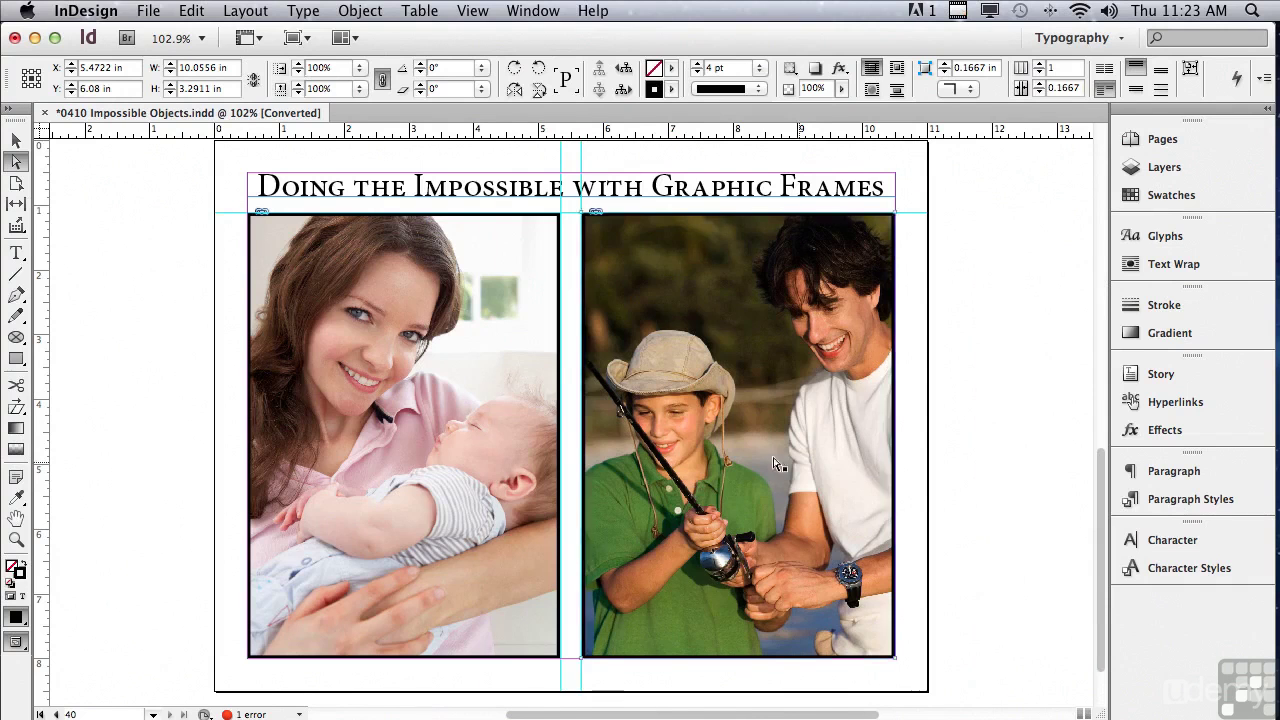
{"action": "left_click", "coordinate": [248, 453]}
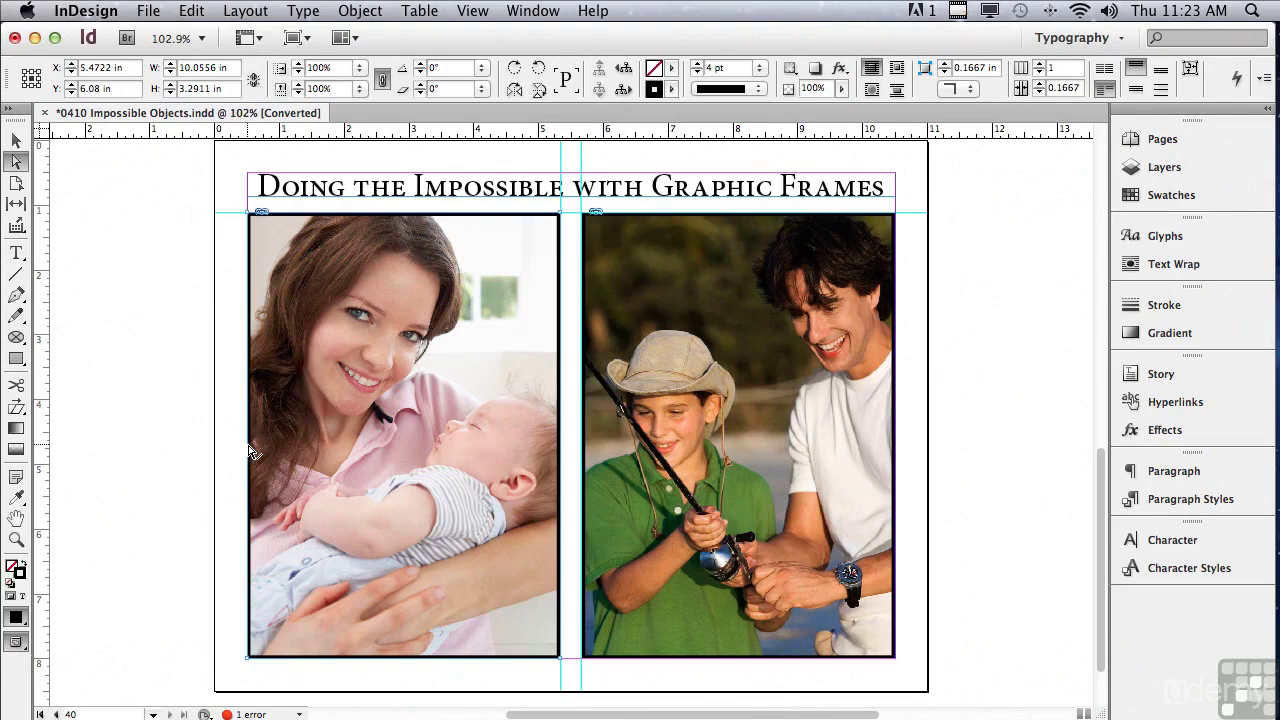
{"action": "left_click", "coordinate": [252, 452]}
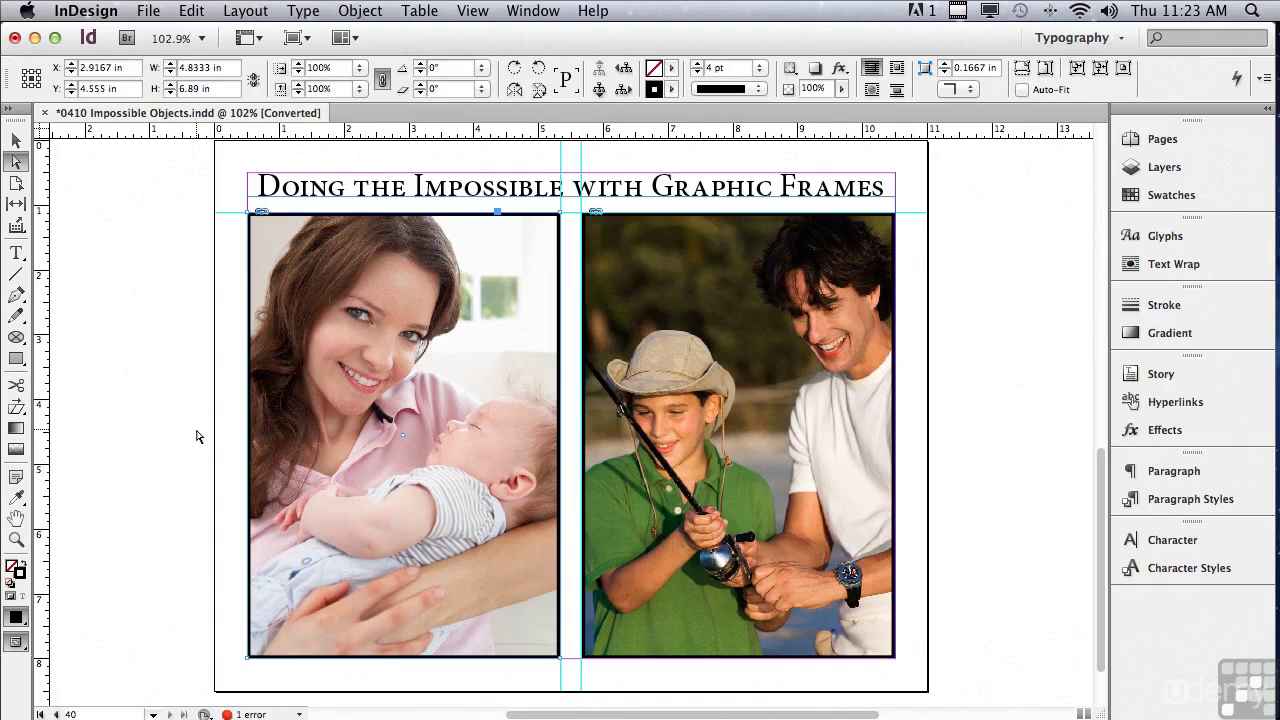
{"action": "key", "text": "super+alt+c"}
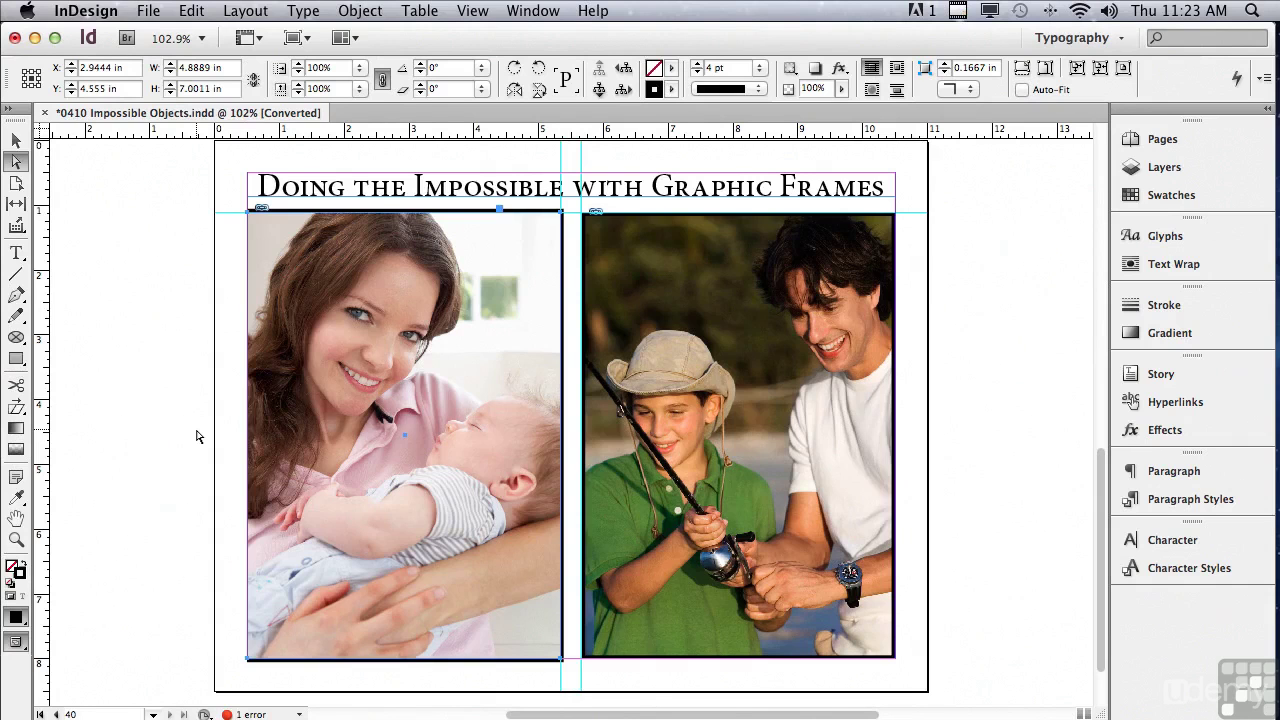
- Delete the bottom-left anchor point of the mother-and-baby photo's frame so the picture is cropped diagonally
{"action": "left_click", "coordinate": [232, 670]}
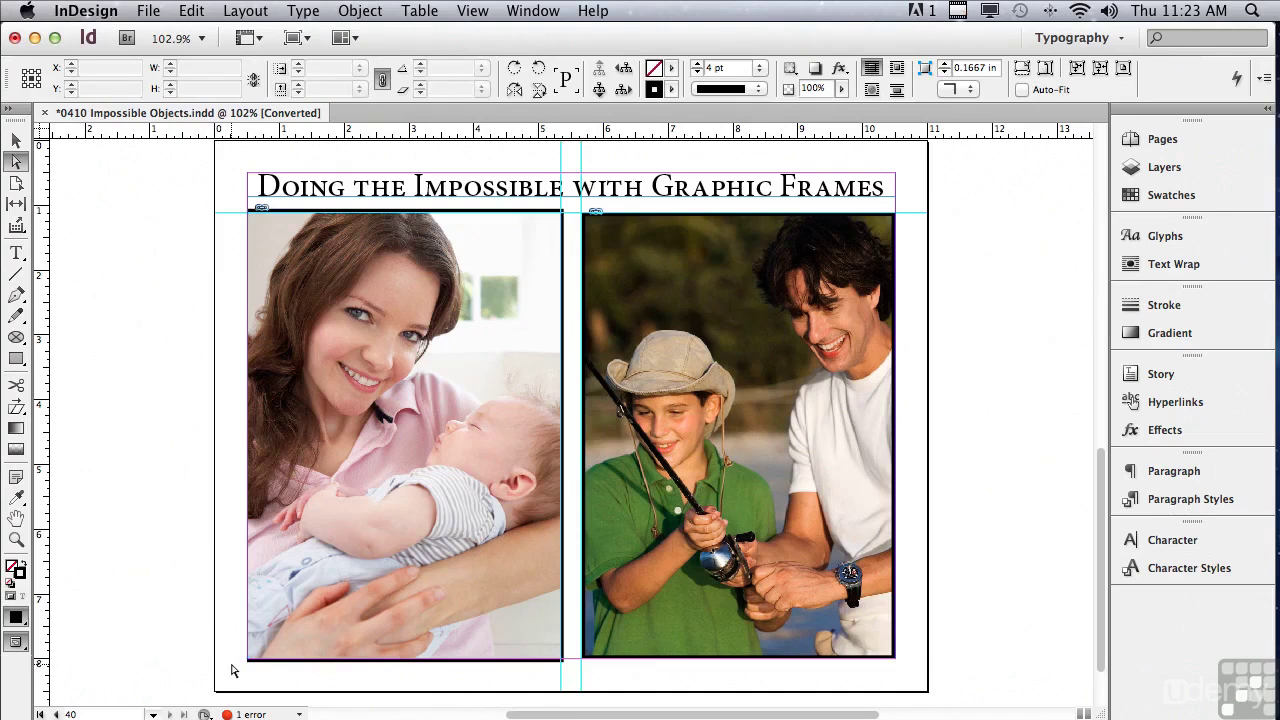
{"action": "left_click", "coordinate": [246, 662]}
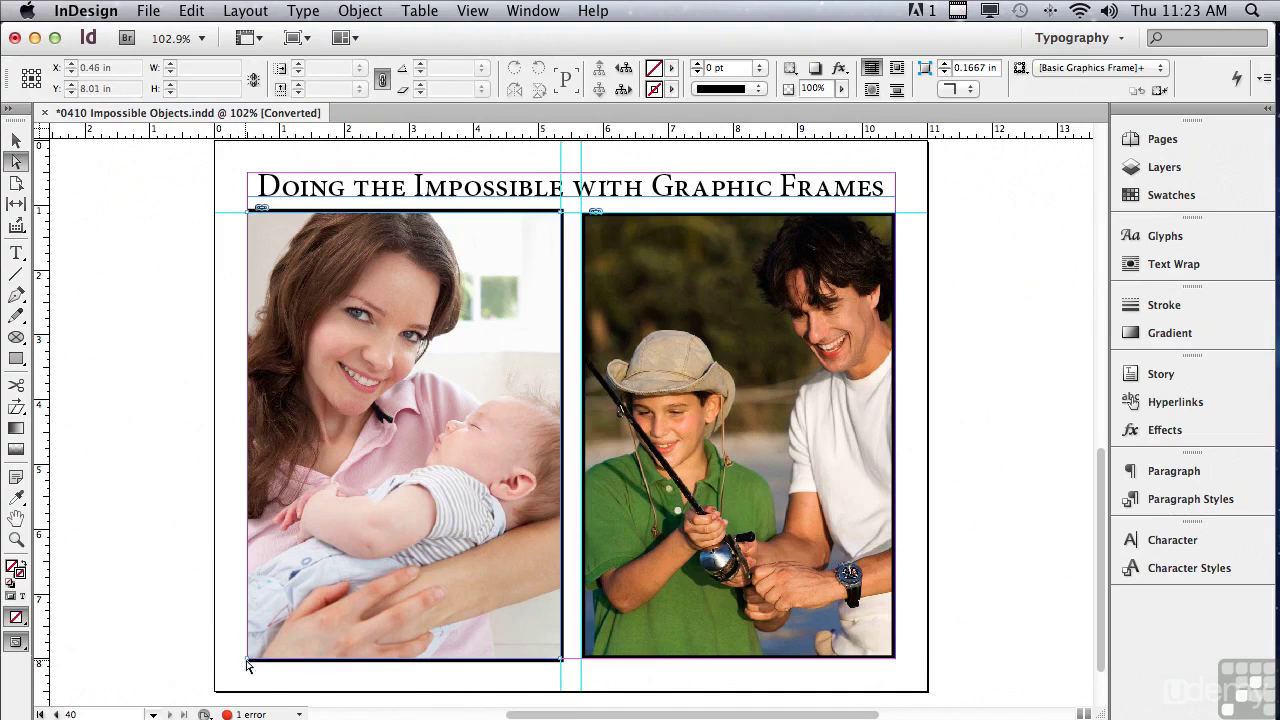
{"action": "left_click_drag", "start_coordinate": [247, 661], "coordinate": [249, 664]}
{"action": "key", "text": "super+z"}
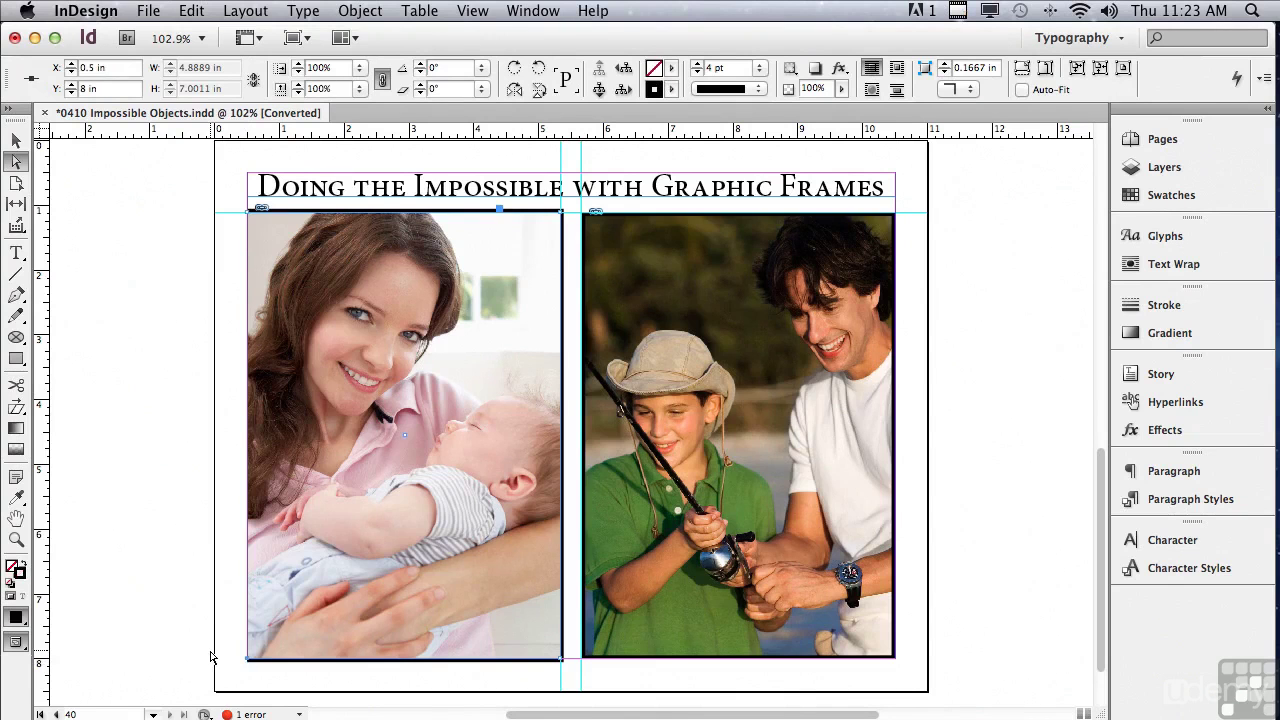
{"action": "key", "text": "Delete"}
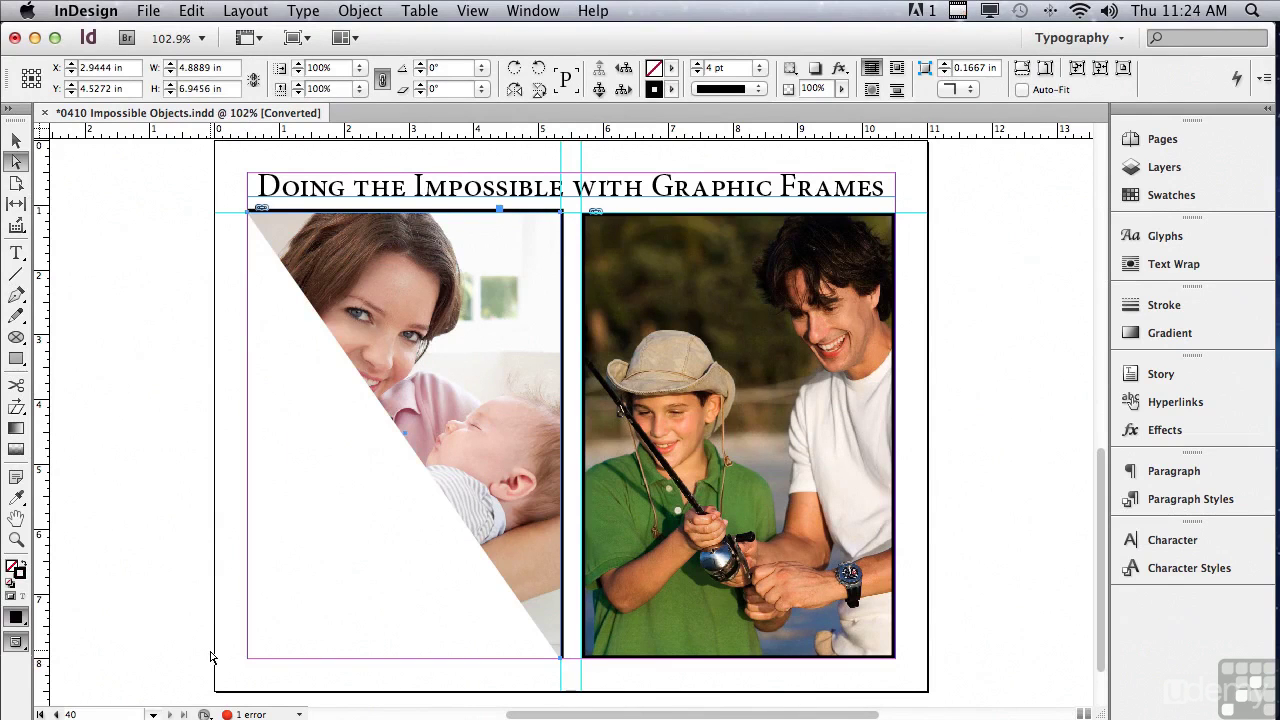
- Redraw the missing bottom and left edges of the mother-and-baby photo's frame with the Pen tool, closing the path at the top-left corner
{"action": "left_click", "coordinate": [7, 299]}
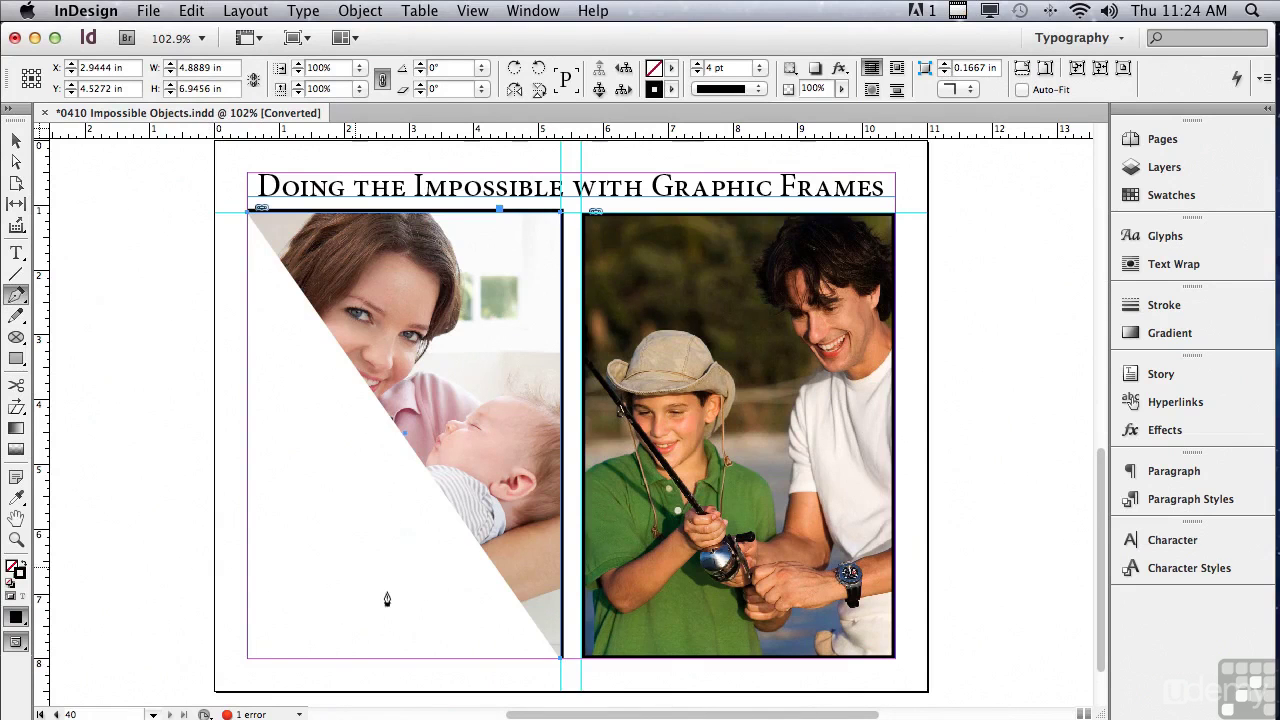
{"action": "left_click", "coordinate": [561, 659]}
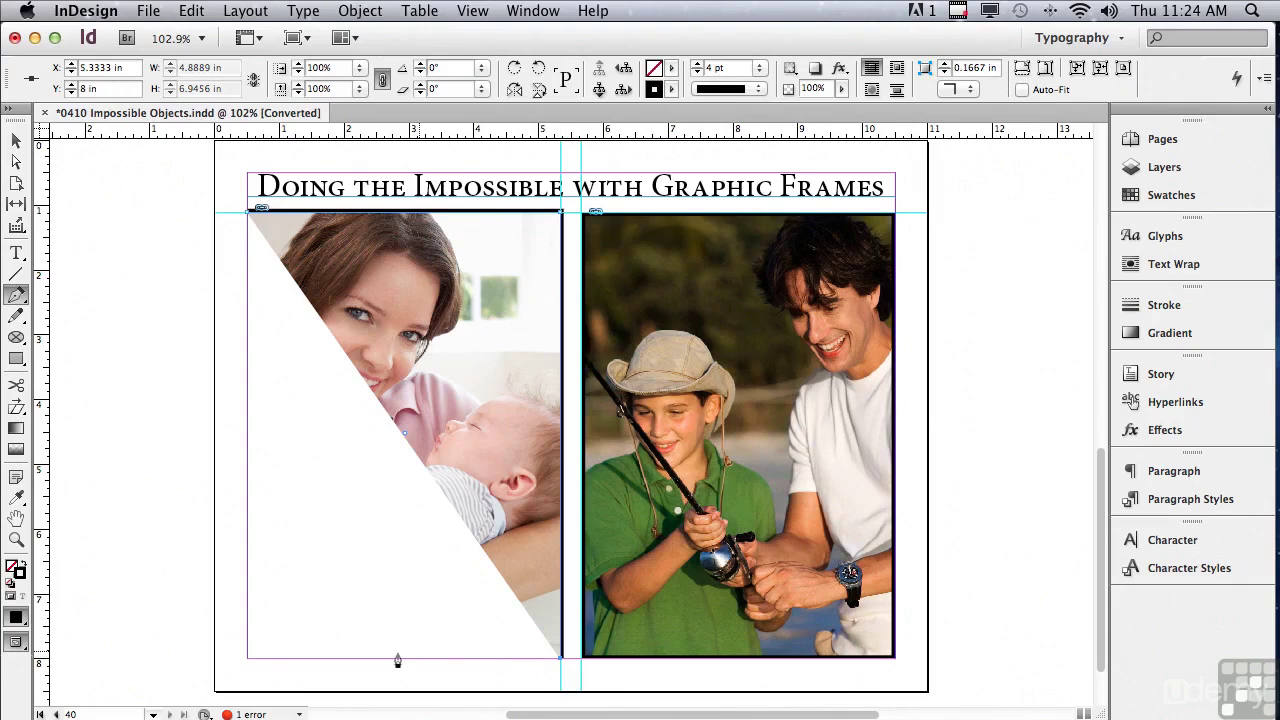
{"action": "left_click", "coordinate": [247, 665]}
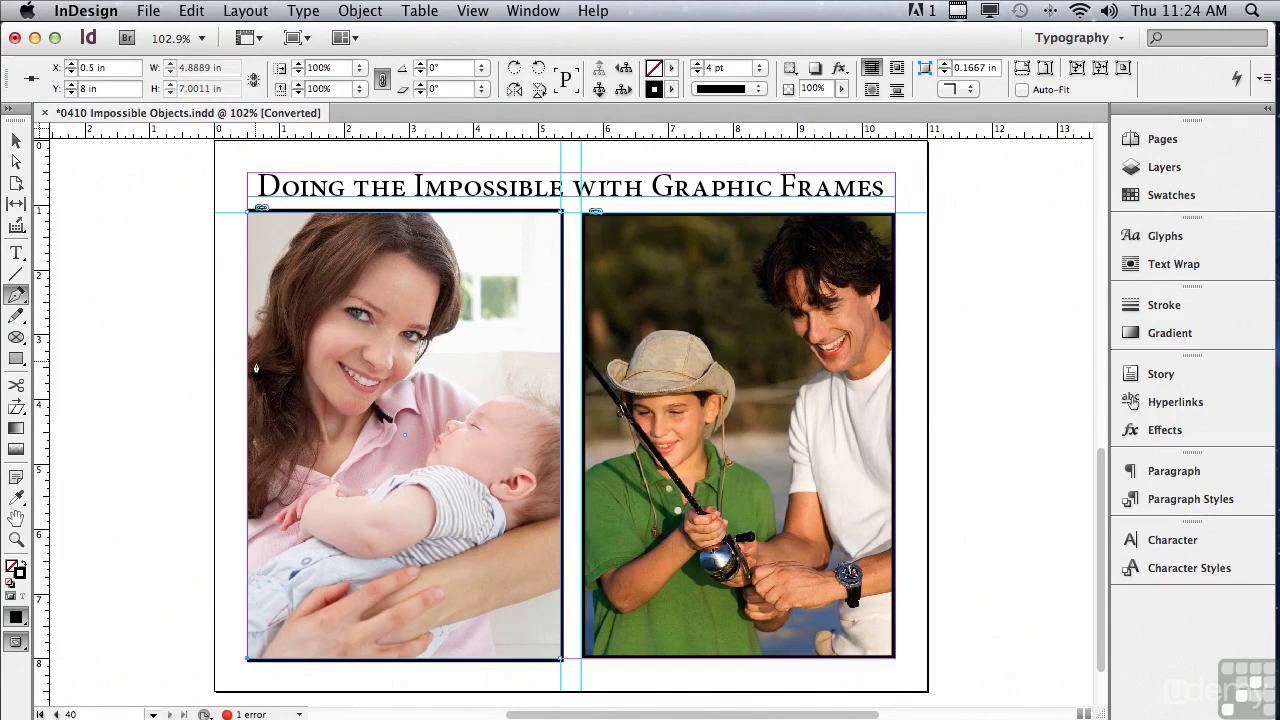
{"action": "left_click", "coordinate": [247, 218]}
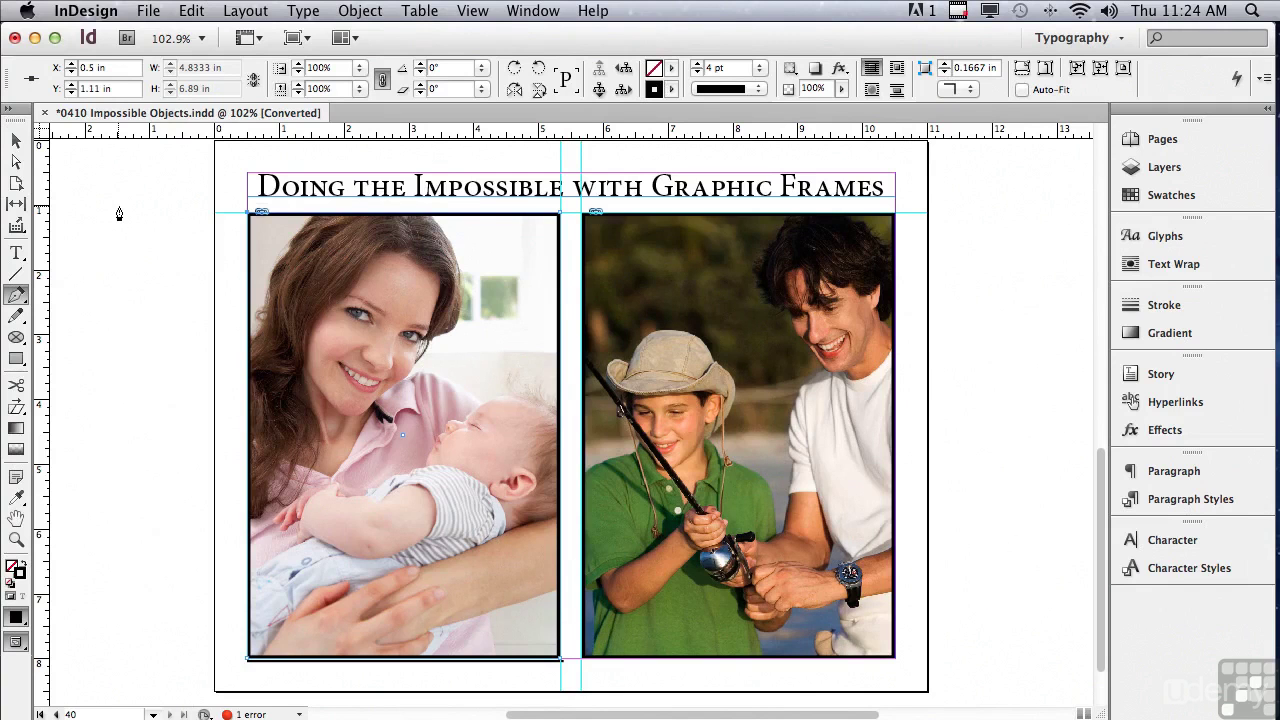
- Cut the fishing photo's frame across from its left edge to its right edge with the Scissors tool and move the upper piece upward
{"action": "left_click", "coordinate": [13, 386]}
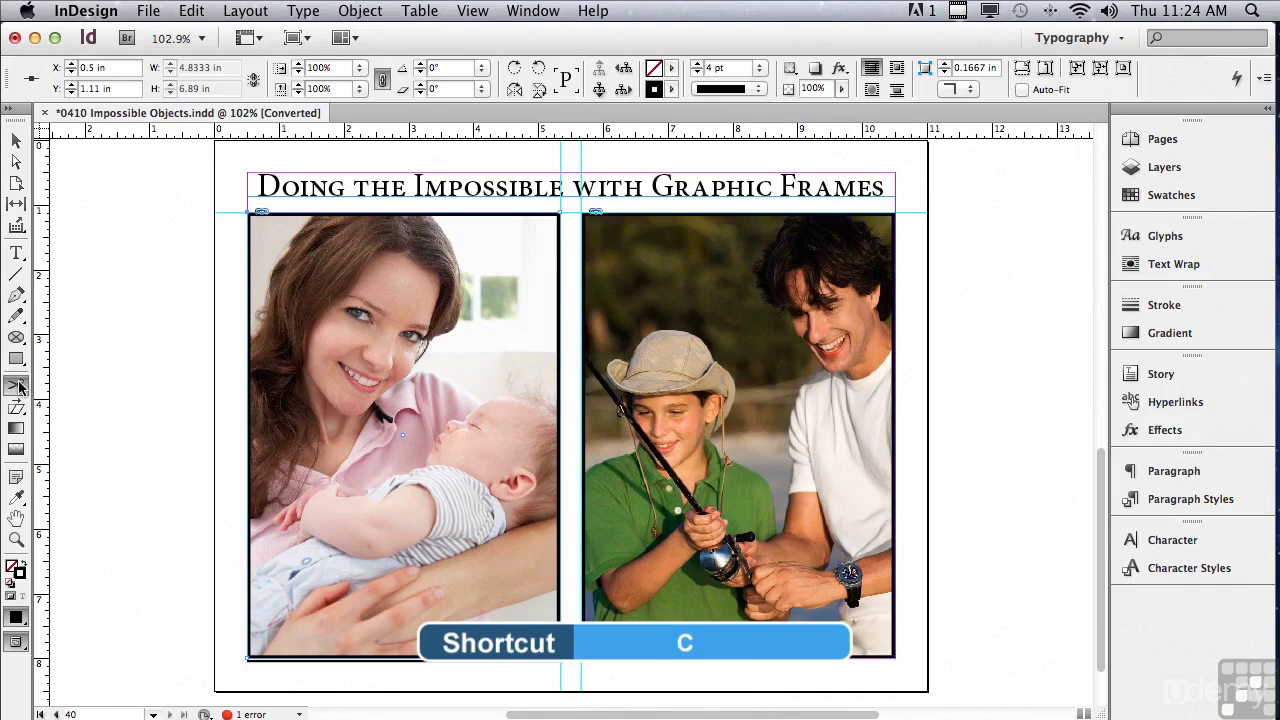
{"action": "left_click", "coordinate": [581, 415]}
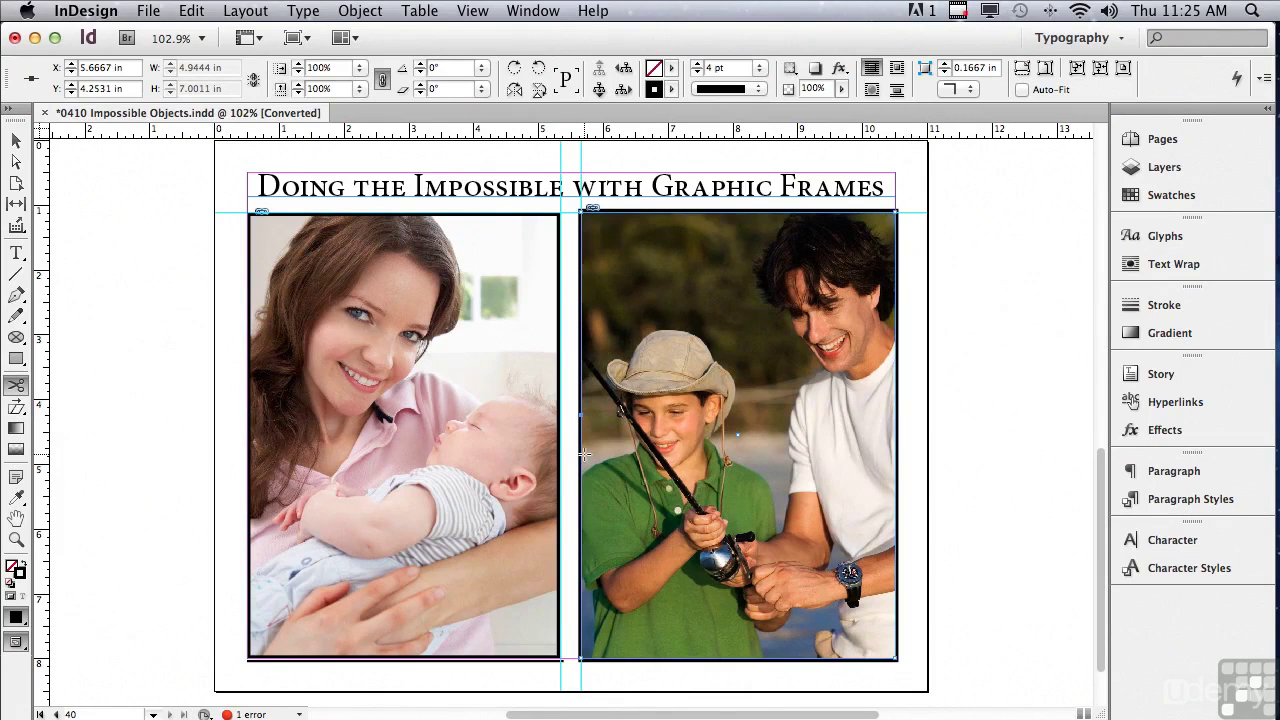
{"action": "left_click", "coordinate": [897, 467]}
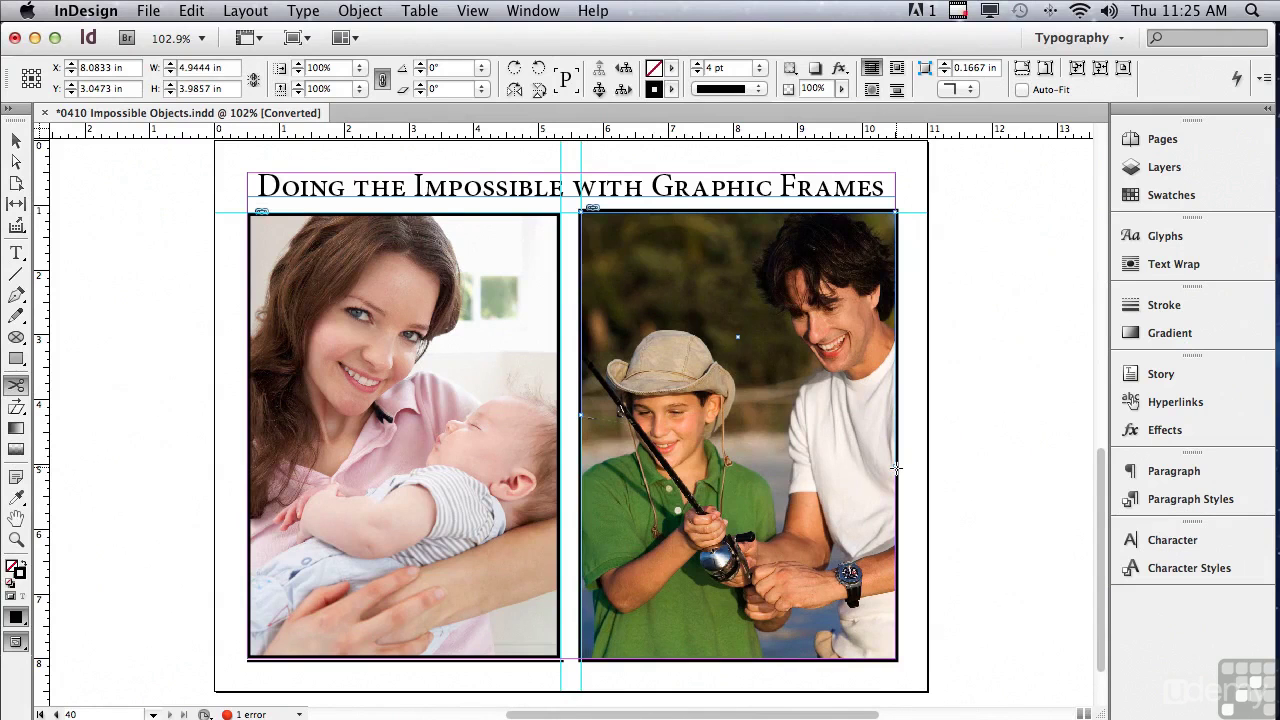
{"action": "left_click", "coordinate": [13, 142]}
{"action": "left_click_drag", "start_coordinate": [700, 272], "coordinate": [704, 272]}
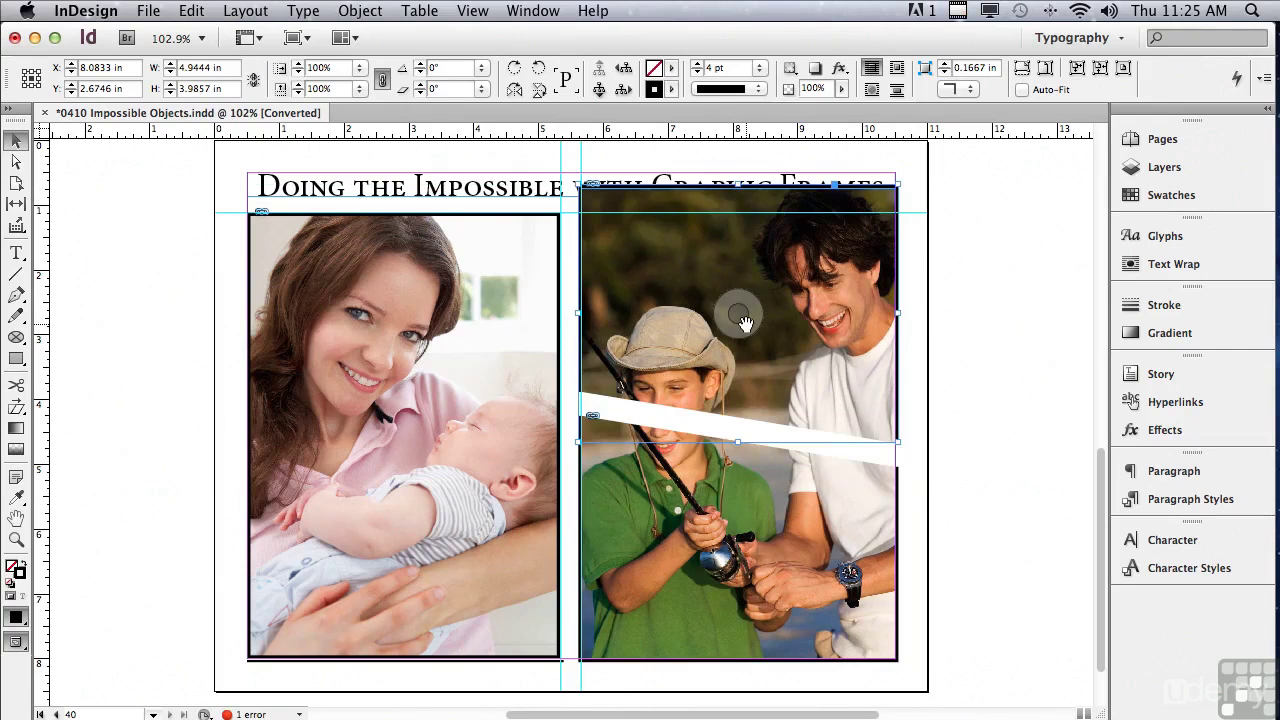